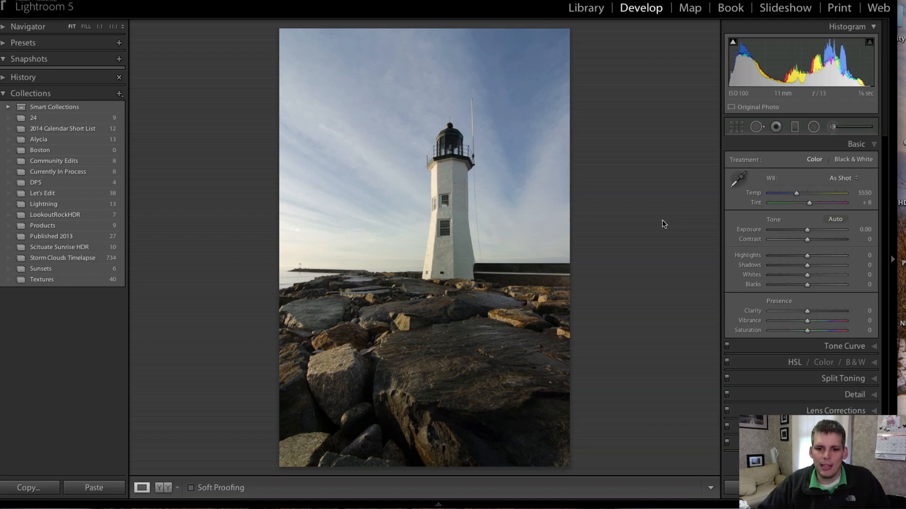
Compare the bracketed exposures of the vertical lighthouse photo and return to the middle exposure.
{"action": "key", "text": "Right"}
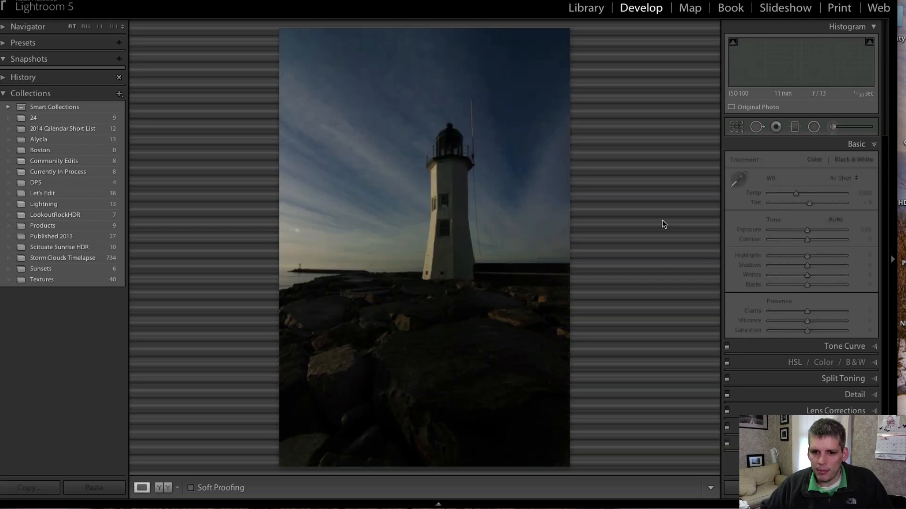
{"action": "key", "text": "Right"}
{"action": "key", "text": "Left"}
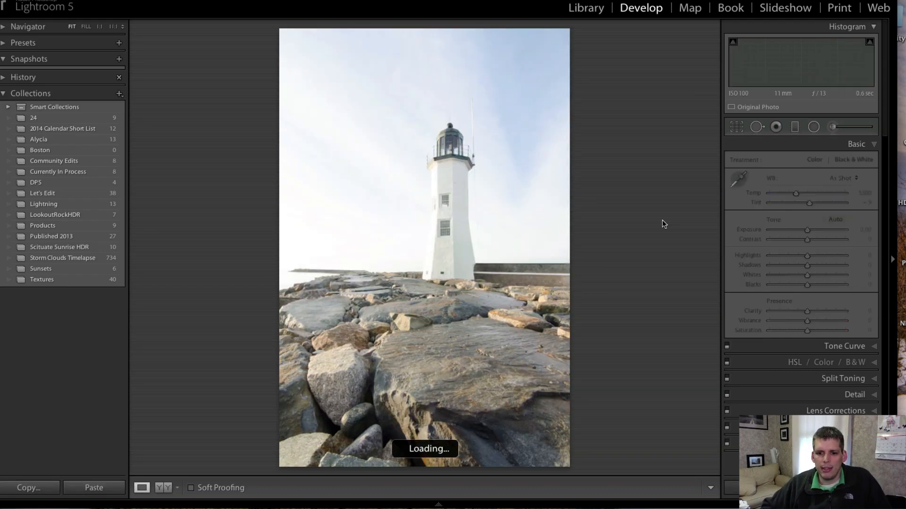
{"action": "key", "text": "Left"}
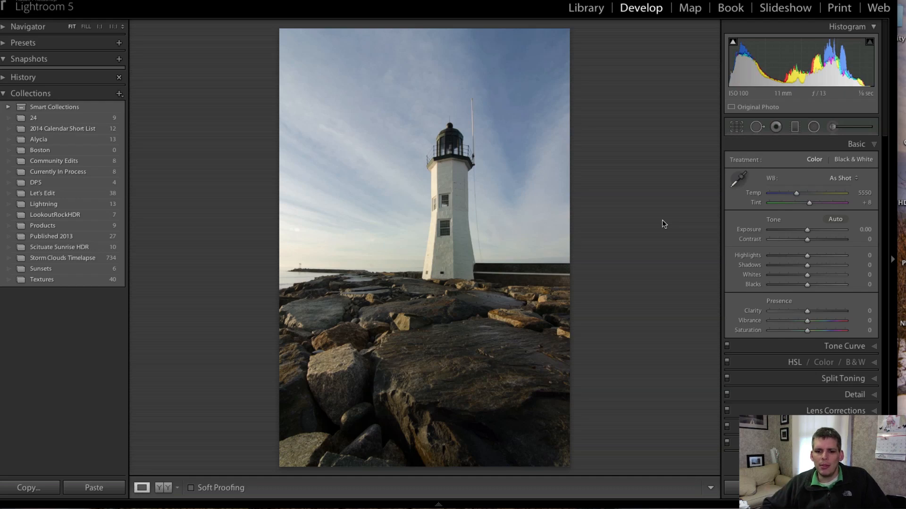
View the edited horizontal lighthouse photo DSC_7294.NEF and go back to the unedited vertical shot DSC_7309.NEF.
{"action": "mouse_move", "coordinate": [423, 504]}
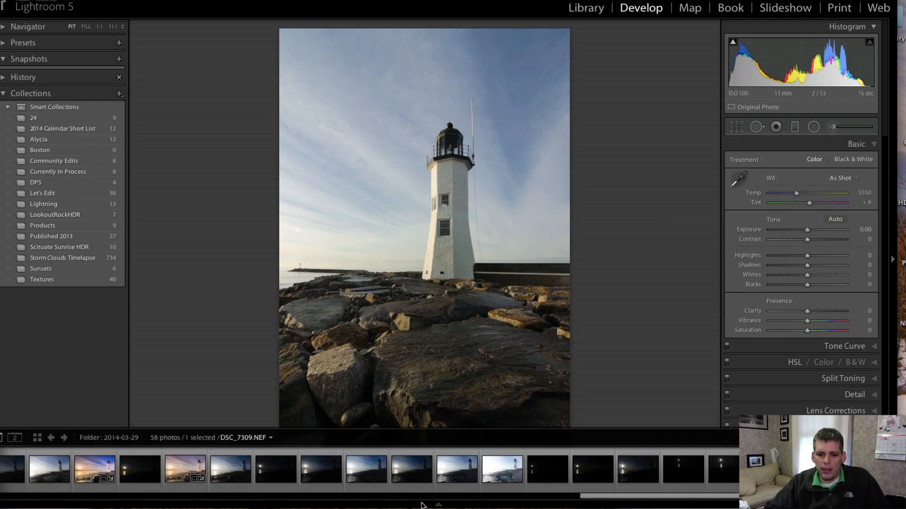
{"action": "left_click", "coordinate": [173, 467]}
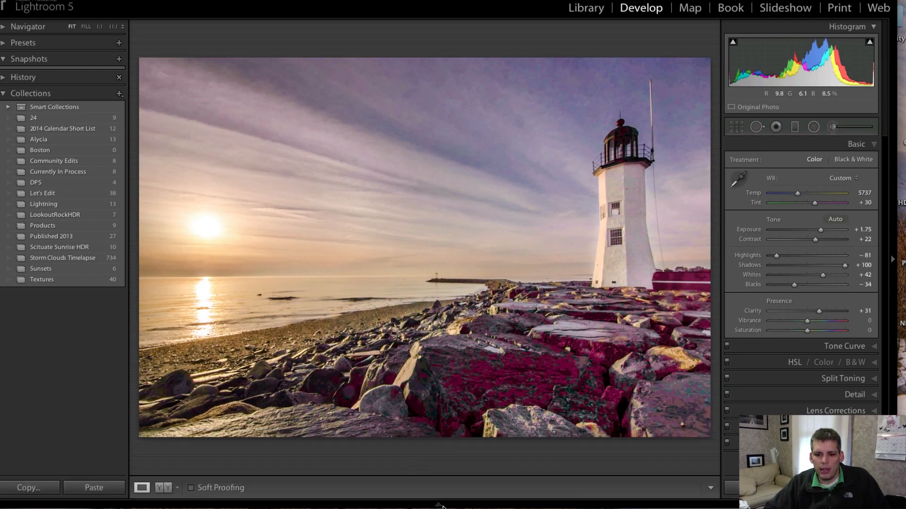
{"action": "mouse_move", "coordinate": [443, 506]}
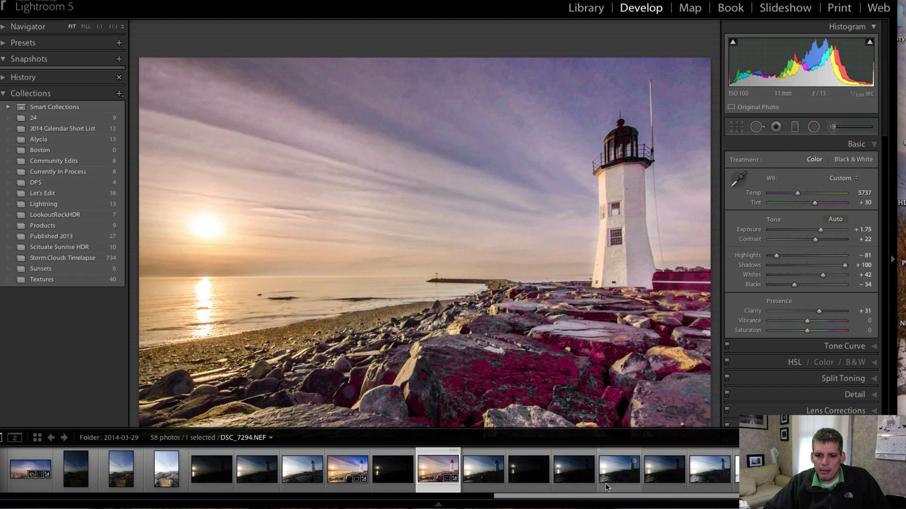
{"action": "scroll", "coordinate": [625, 472], "scroll_direction": "down", "scroll_amount": 5}
{"action": "left_click", "coordinate": [631, 477]}
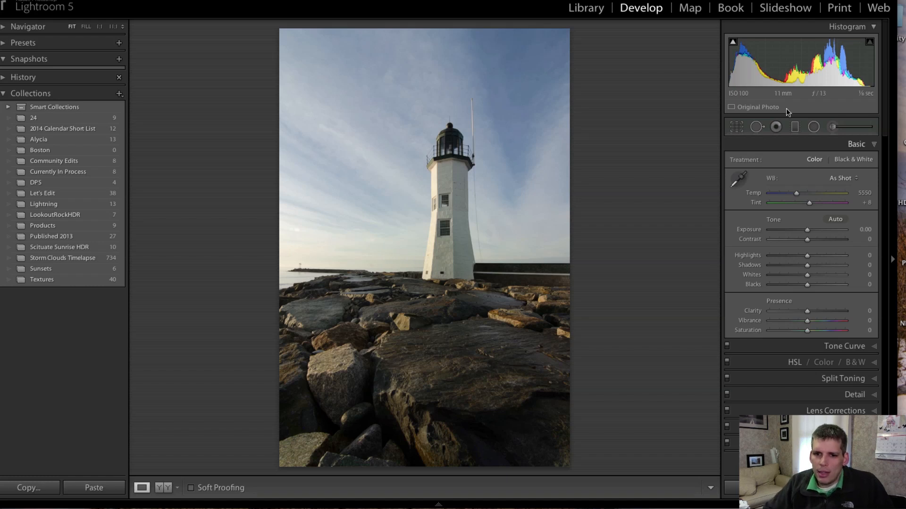
Crop away the strip of sky and rocks to the right of the lighthouse, keeping the full height.
{"action": "left_click", "coordinate": [735, 128]}
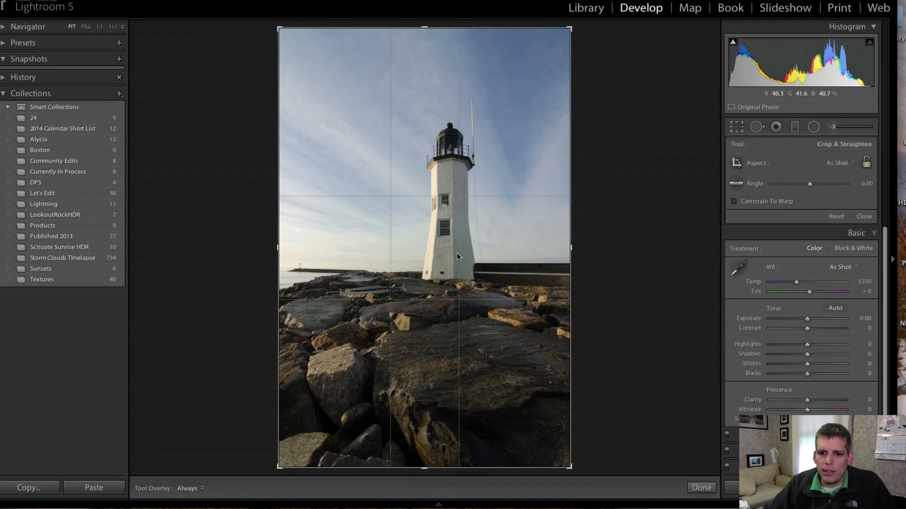
{"action": "left_click_drag", "start_coordinate": [571, 248], "coordinate": [536, 247]}
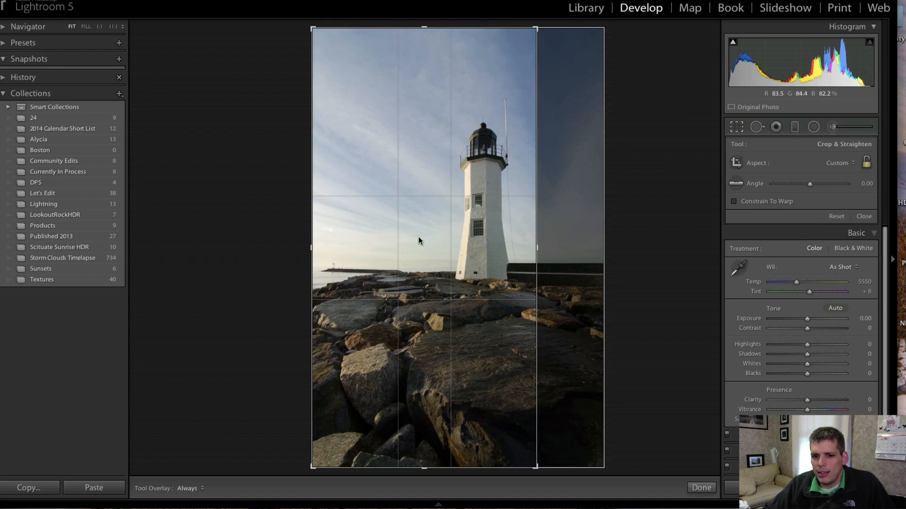
{"action": "key", "text": "Return"}
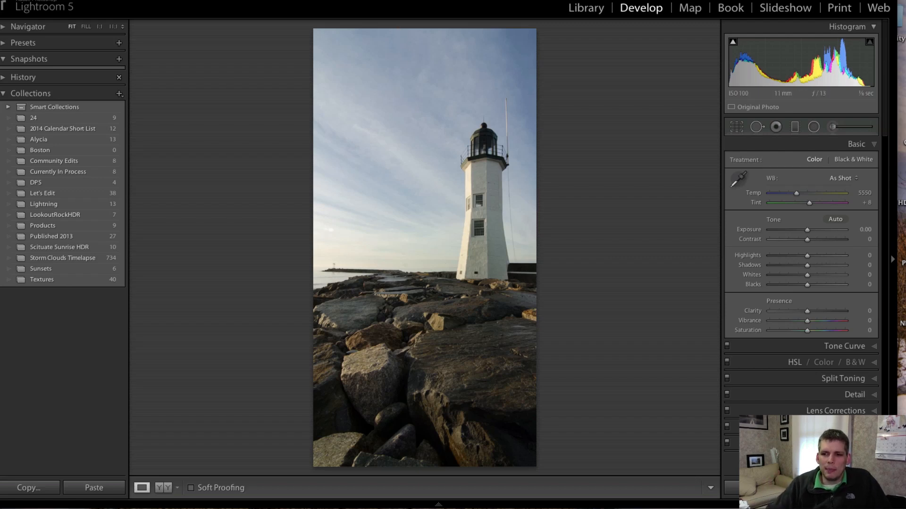
Tighten the crop at top and bottom to a 2 x 3 / 4 x 6 ratio and shift the photo slightly upward inside it.
{"action": "left_click", "coordinate": [732, 127]}
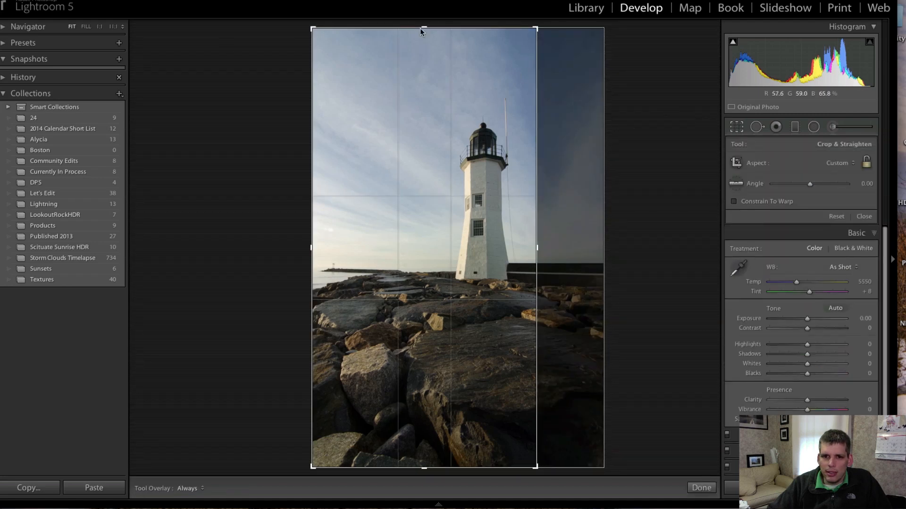
{"action": "left_click_drag", "start_coordinate": [419, 27], "coordinate": [420, 55]}
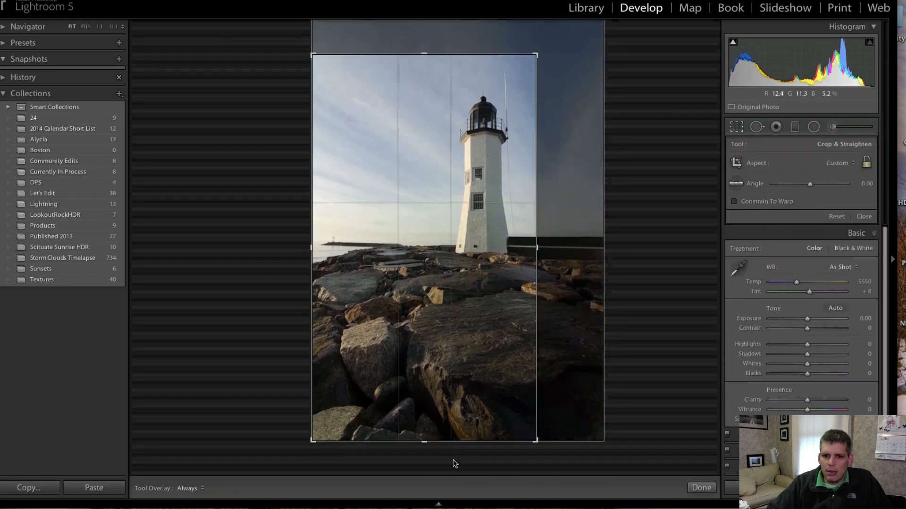
{"action": "left_click_drag", "start_coordinate": [424, 445], "coordinate": [430, 415]}
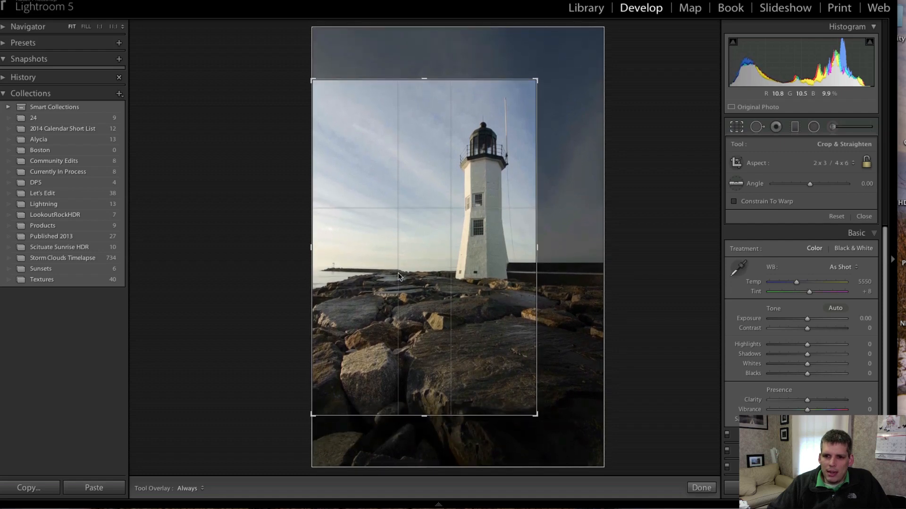
{"action": "left_click_drag", "start_coordinate": [398, 272], "coordinate": [406, 251]}
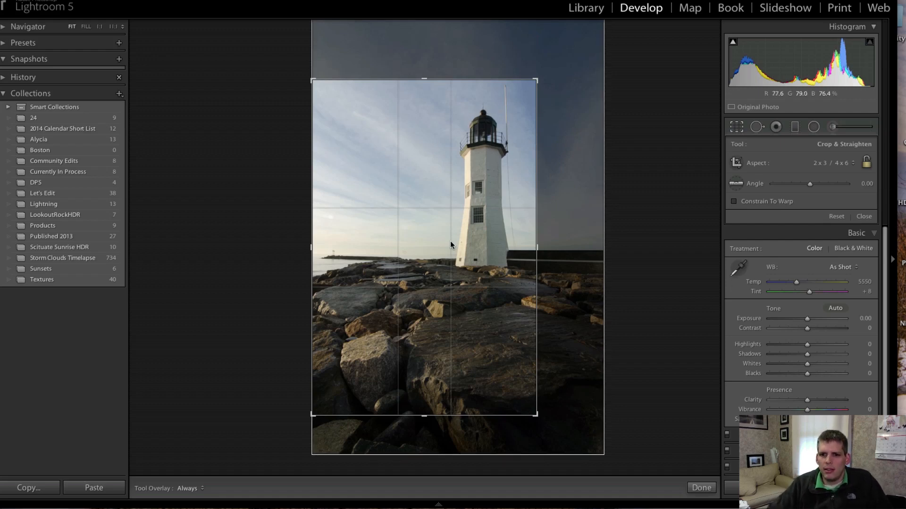
{"action": "mouse_move", "coordinate": [450, 241]}
{"action": "left_mouse_down"}
{"action": "mouse_move", "coordinate": [434, 228]}
{"action": "mouse_move", "coordinate": [434, 243]}
{"action": "left_mouse_up"}
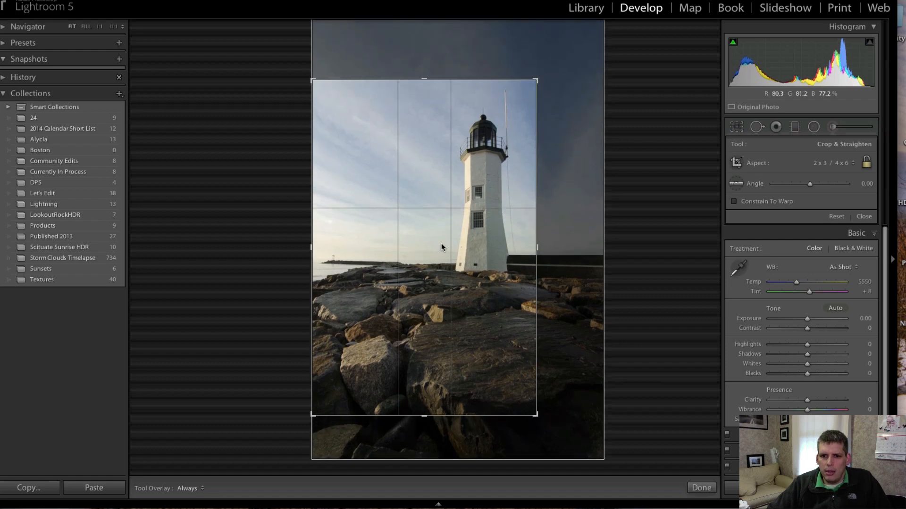
{"action": "key", "text": "Return"}
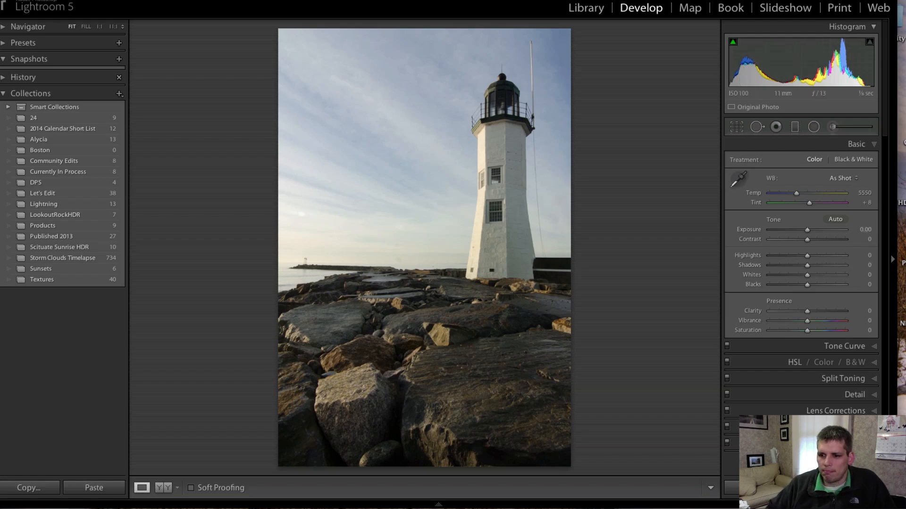
Set the photo's exposure to -0.05, shadows to +66 and highlights to -100.
{"action": "left_click_drag", "start_coordinate": [807, 229], "coordinate": [807, 231]}
{"action": "left_click_drag", "start_coordinate": [808, 265], "coordinate": [879, 274]}
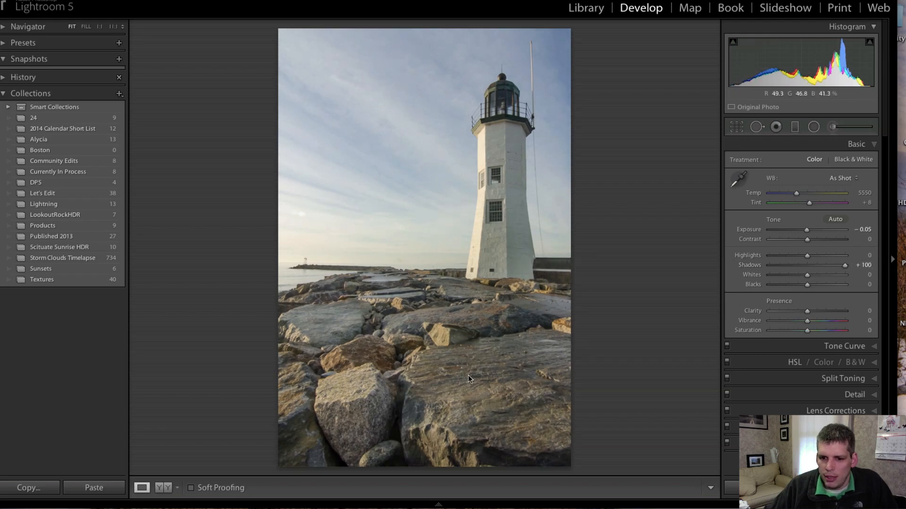
{"action": "left_click", "coordinate": [830, 265]}
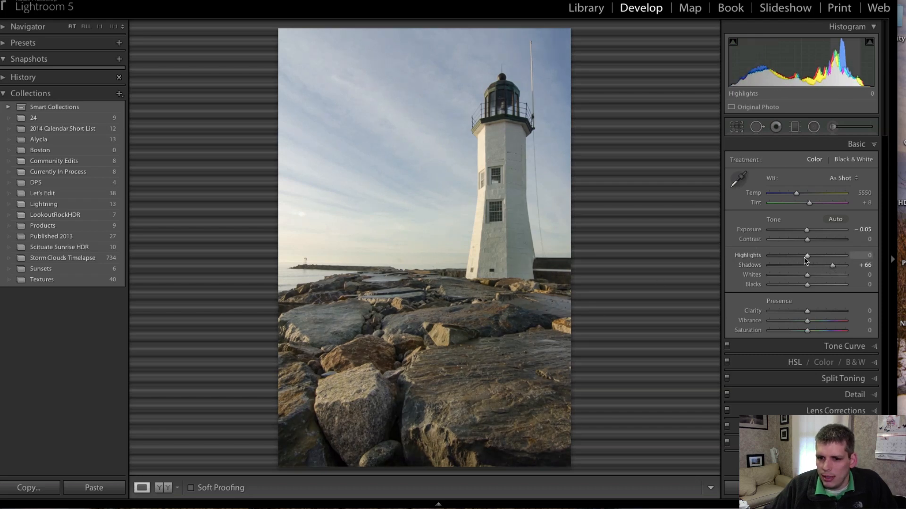
{"action": "left_click_drag", "start_coordinate": [805, 257], "coordinate": [757, 262]}
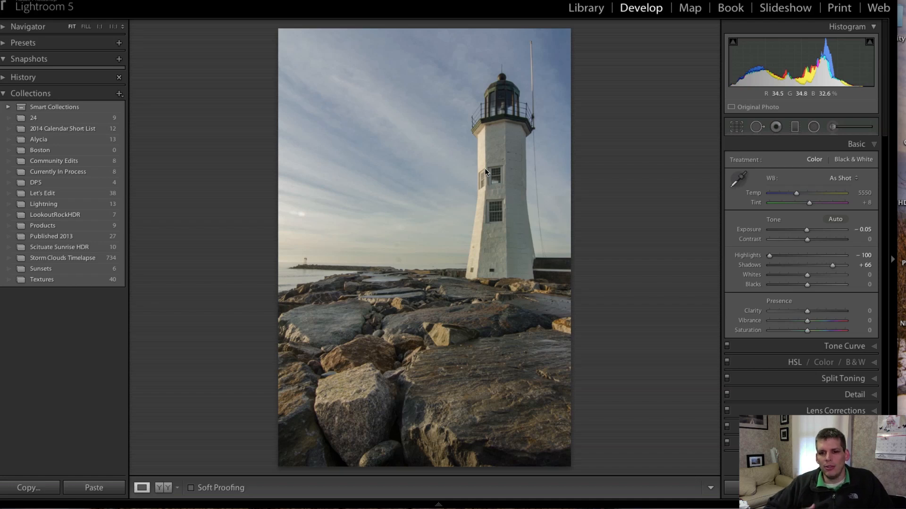
Brighten the white lighthouse tower with a size 12 adjustment brush at exposure 0.42 and highlights 24.
{"action": "left_click", "coordinate": [833, 128]}
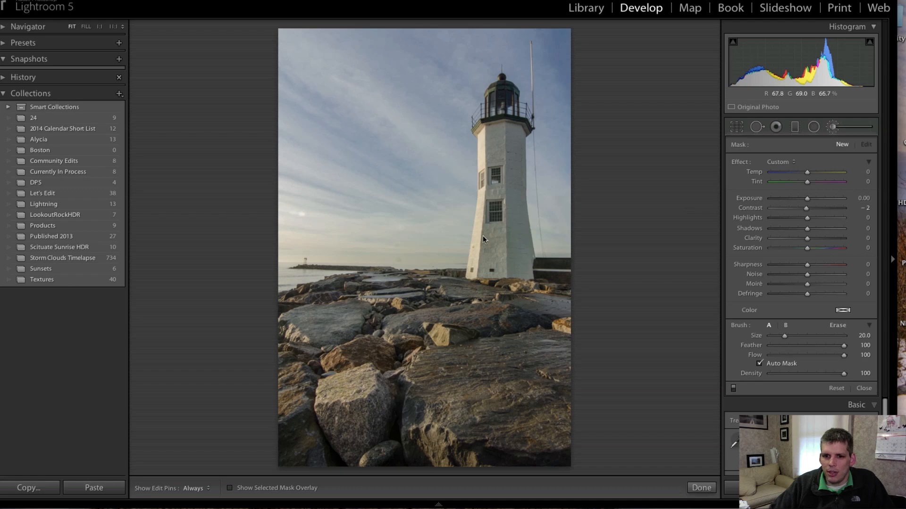
{"action": "scroll", "coordinate": [482, 236], "scroll_direction": "down", "scroll_amount": 13}
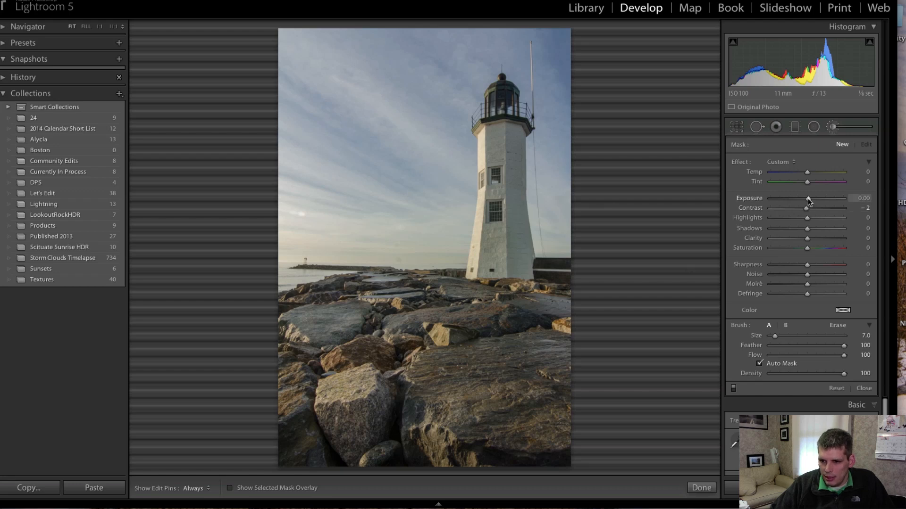
{"action": "left_click_drag", "start_coordinate": [807, 218], "coordinate": [812, 199]}
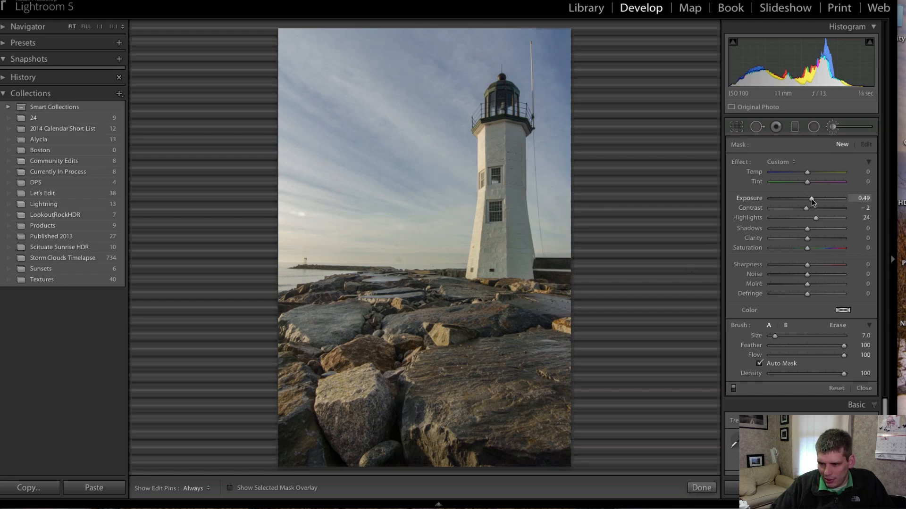
{"action": "key", "text": "h"}
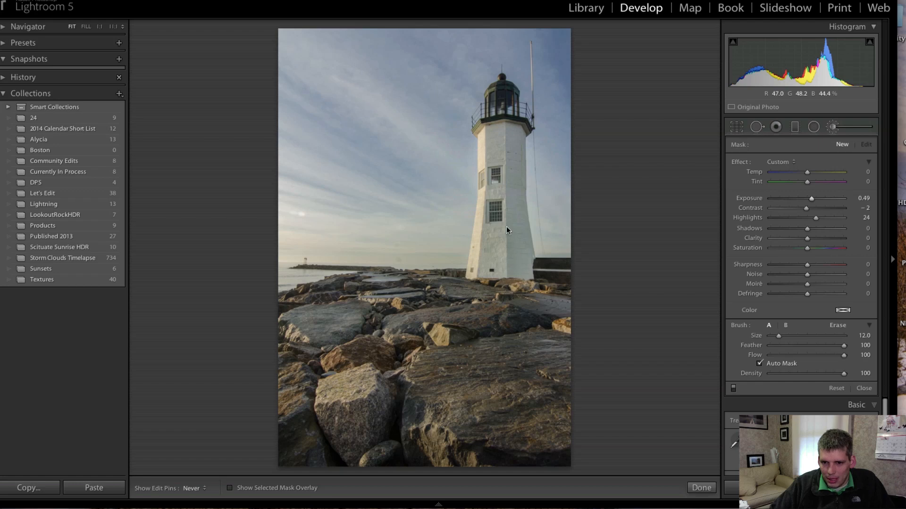
{"action": "key", "text": "h"}
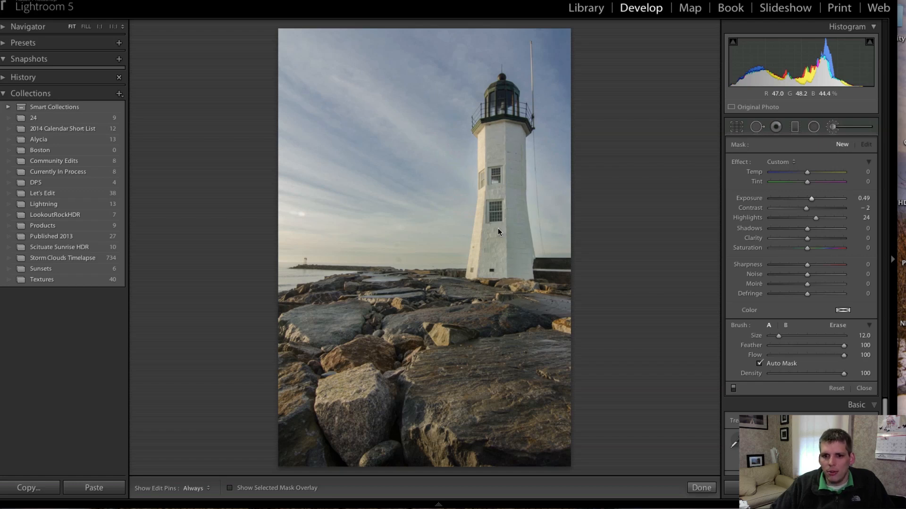
{"action": "left_click", "coordinate": [811, 199]}
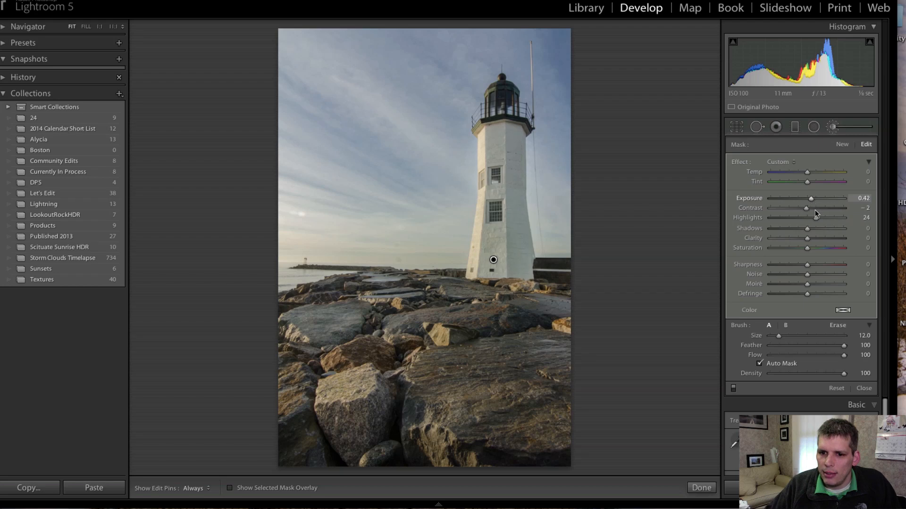
{"action": "left_click", "coordinate": [838, 129]}
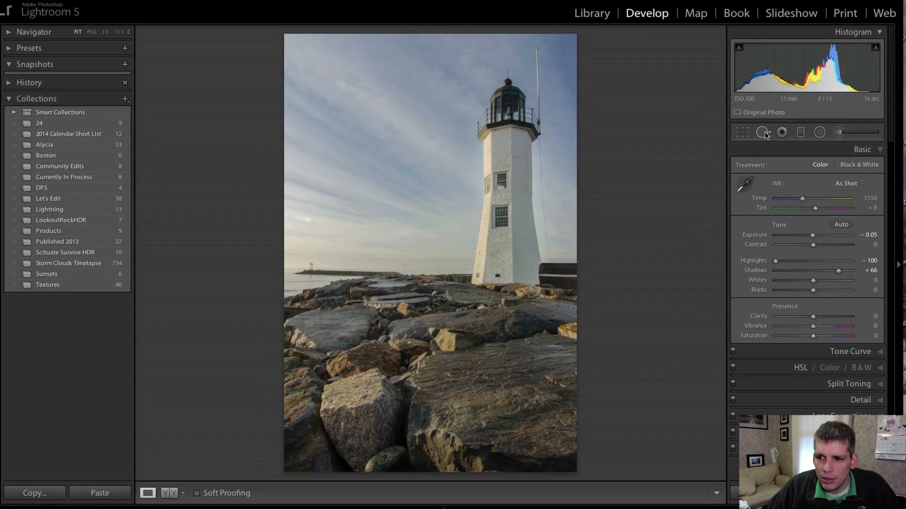
Heal the bright spot in the sky above the horizon with a spot removal stroke.
{"action": "left_click", "coordinate": [758, 126]}
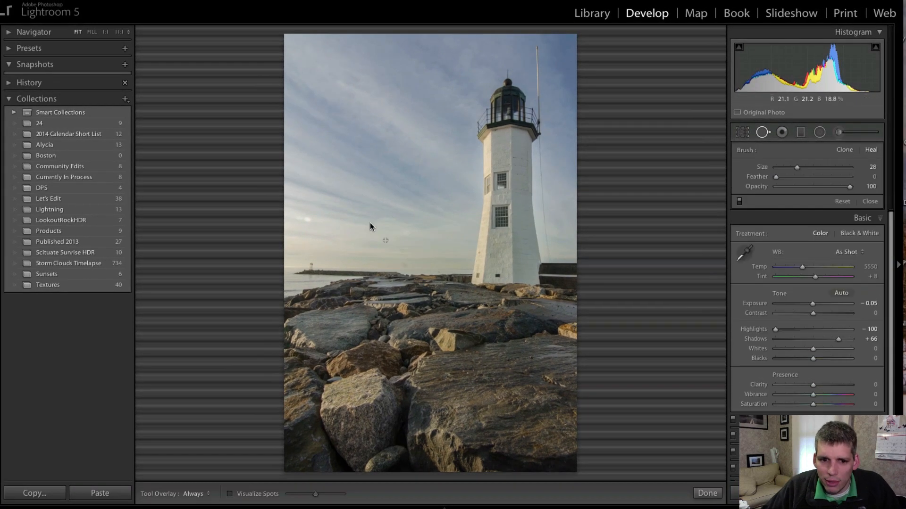
{"action": "left_click_drag", "start_coordinate": [299, 218], "coordinate": [312, 222]}
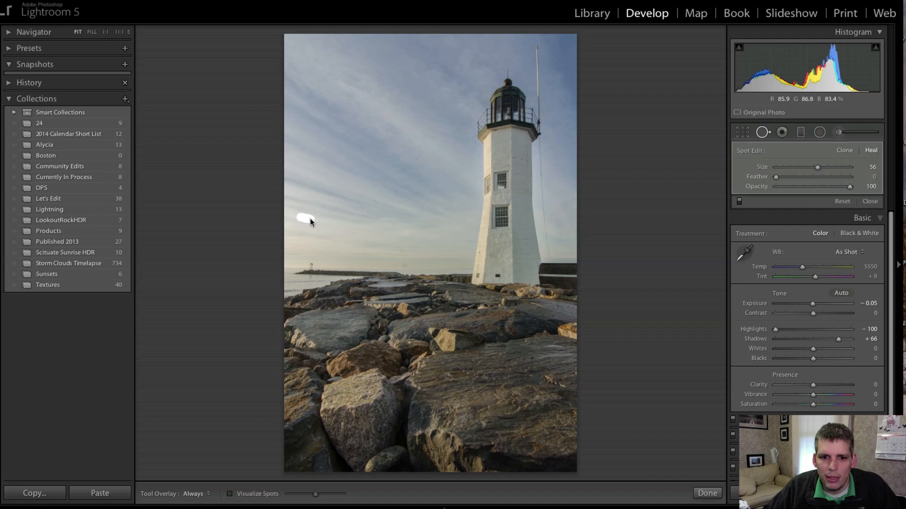
{"action": "left_click", "coordinate": [764, 132]}
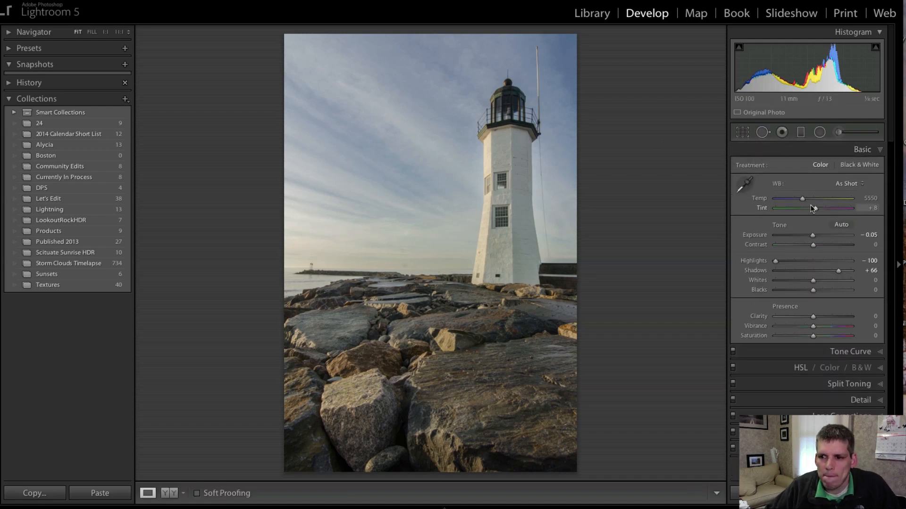
Warm the white balance to temperature 6340 and tint +23, and set the contrast to +25.
{"action": "mouse_move", "coordinate": [803, 199]}
{"action": "left_mouse_down"}
{"action": "mouse_move", "coordinate": [809, 192]}
{"action": "mouse_move", "coordinate": [817, 205]}
{"action": "left_mouse_up"}
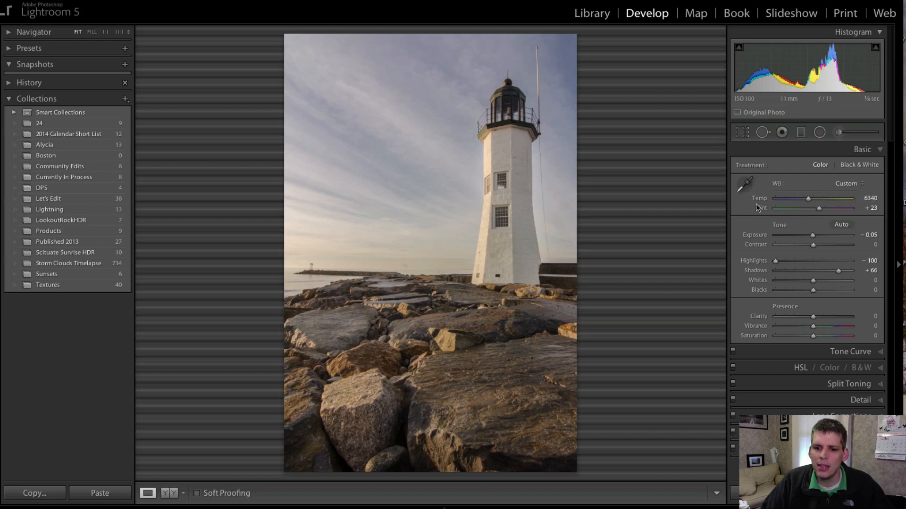
{"action": "left_click_drag", "start_coordinate": [813, 243], "coordinate": [821, 242]}
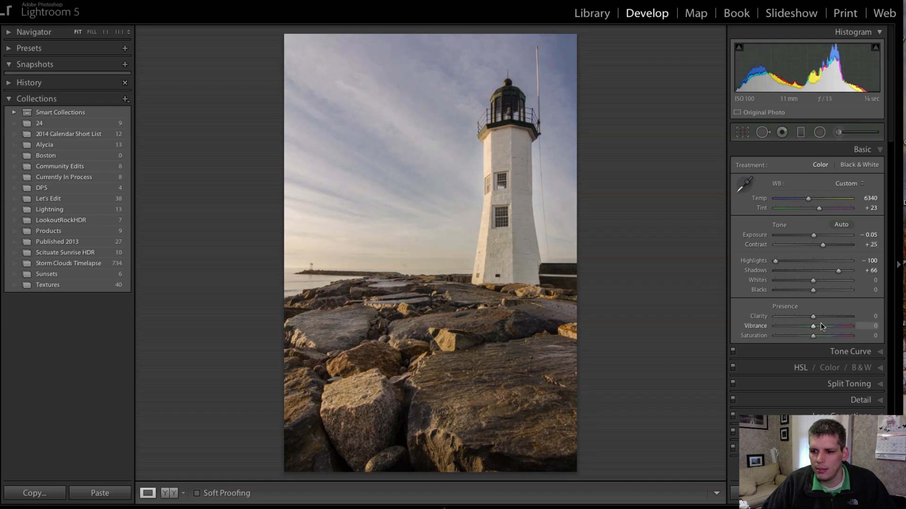
Set the photo's clarity to +34, vibrance to +15 and saturation to +10.
{"action": "left_click_drag", "start_coordinate": [810, 319], "coordinate": [821, 316]}
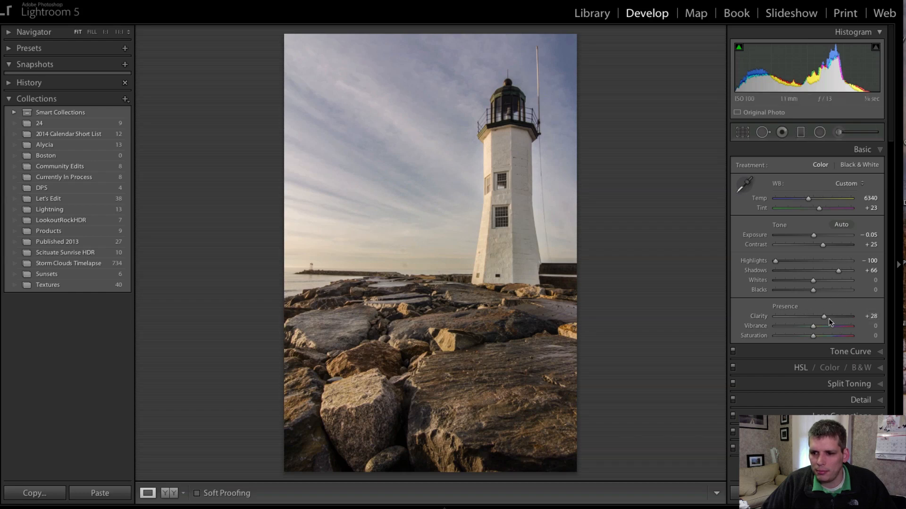
{"action": "left_click", "coordinate": [827, 319]}
{"action": "left_click", "coordinate": [817, 325]}
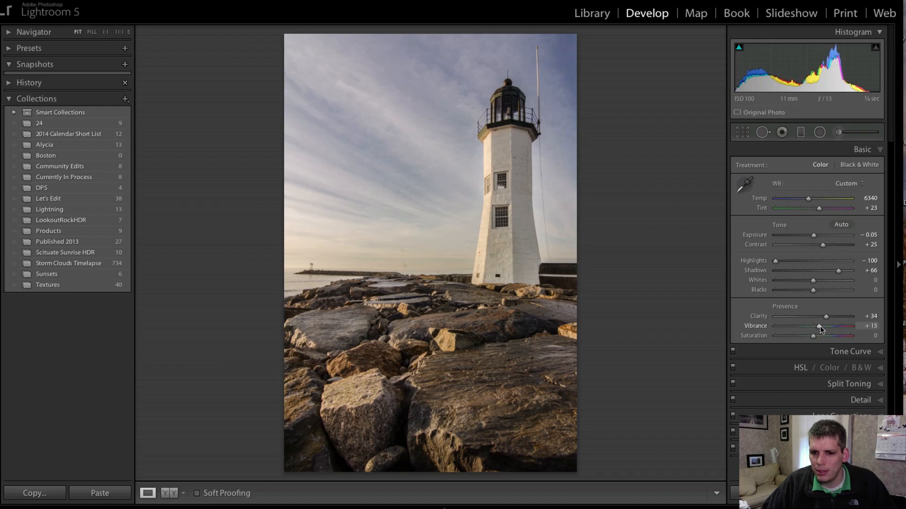
{"action": "left_click_drag", "start_coordinate": [812, 336], "coordinate": [816, 335]}
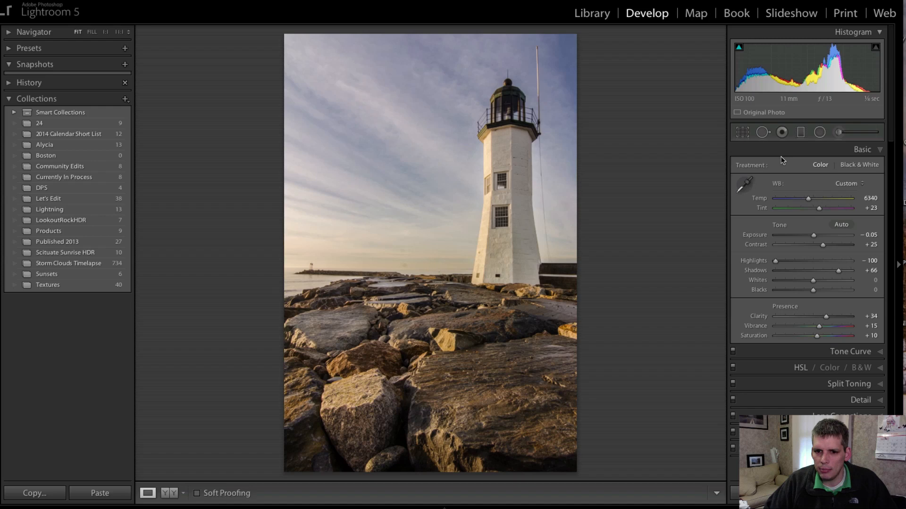
Sharpen the lighthouse photo with amount 68, radius 1.9, detail 43 and masking 64.
{"action": "left_click", "coordinate": [859, 400]}
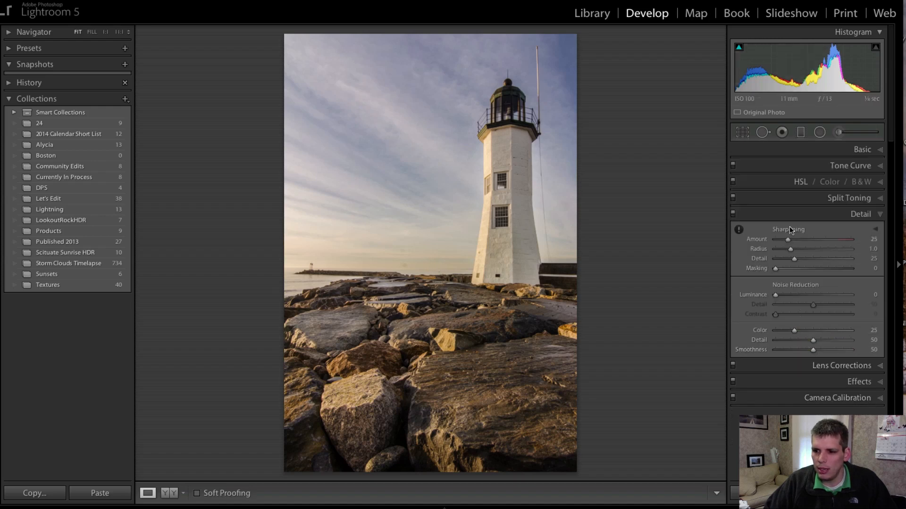
{"action": "key", "text": "alt"}
{"action": "left_click_drag", "start_coordinate": [786, 242], "coordinate": [824, 269]}
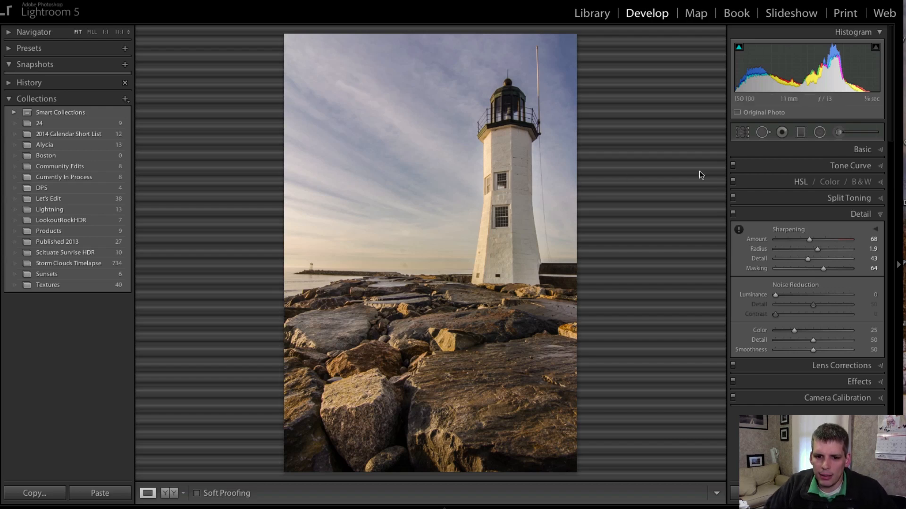
{"action": "left_click", "coordinate": [859, 214]}
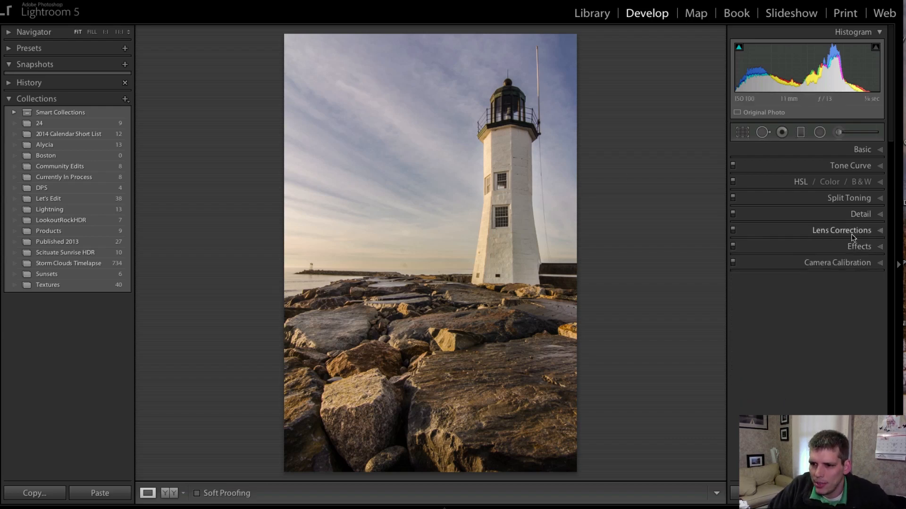
Enable lens profile corrections, chromatic aberration removal and Constrain Crop for the photo.
{"action": "left_click", "coordinate": [853, 235]}
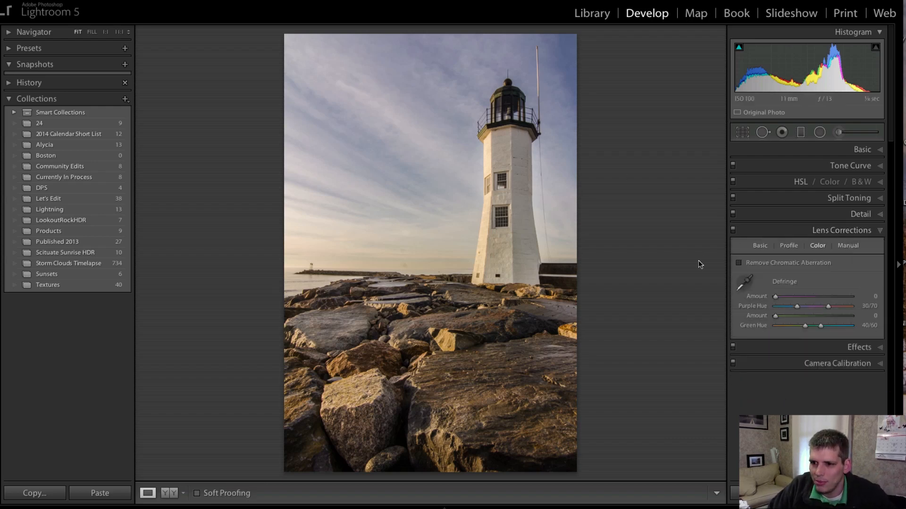
{"action": "left_click", "coordinate": [760, 246]}
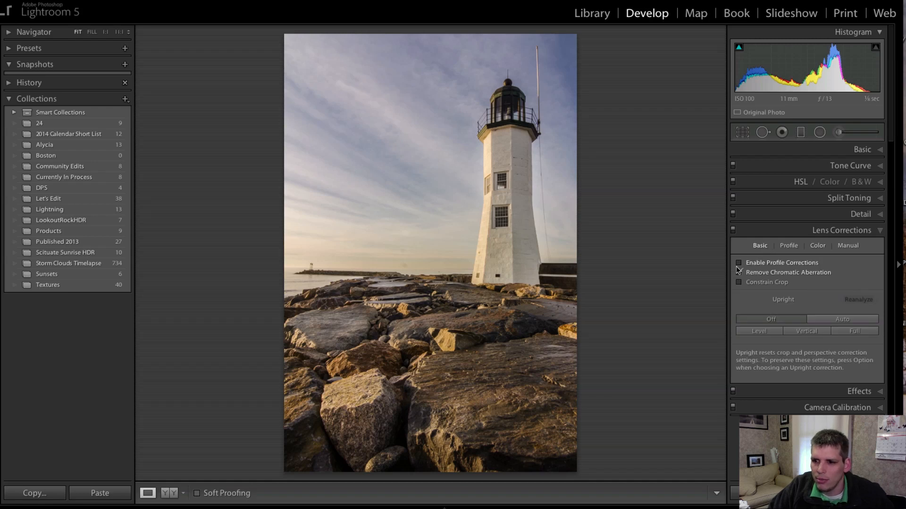
{"action": "left_click", "coordinate": [739, 273]}
{"action": "left_click", "coordinate": [739, 283]}
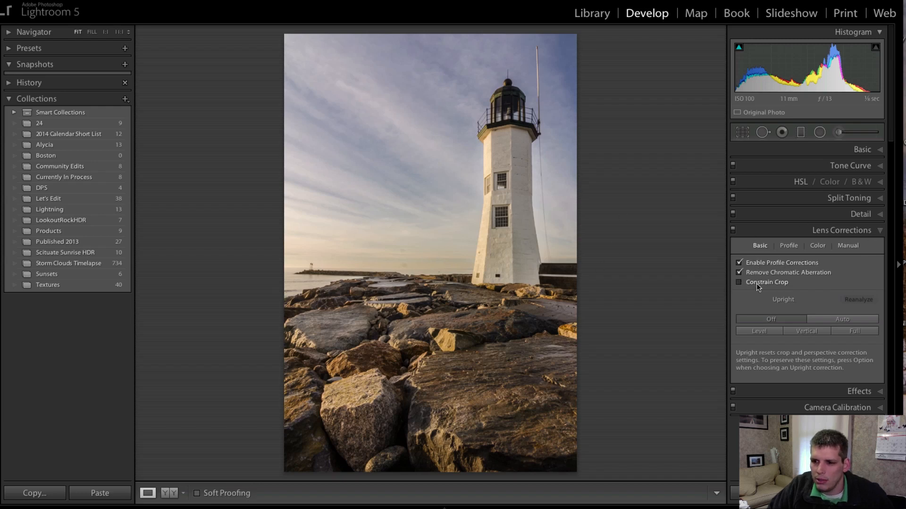
{"action": "left_click", "coordinate": [828, 317]}
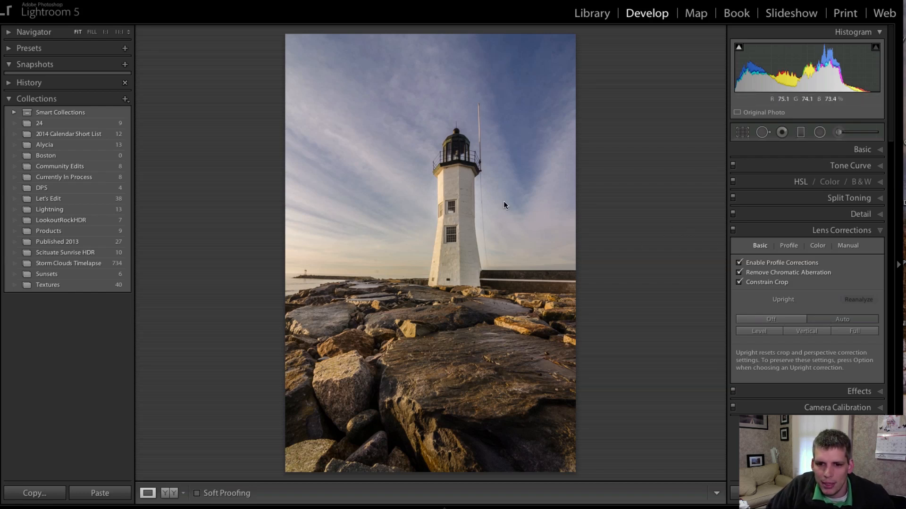
Recrop the photo to a 2 x 3 vertical frame, trimming the sky beside the lighthouse, the upper sky and the lowest foreground rocks.
{"action": "left_click", "coordinate": [743, 132]}
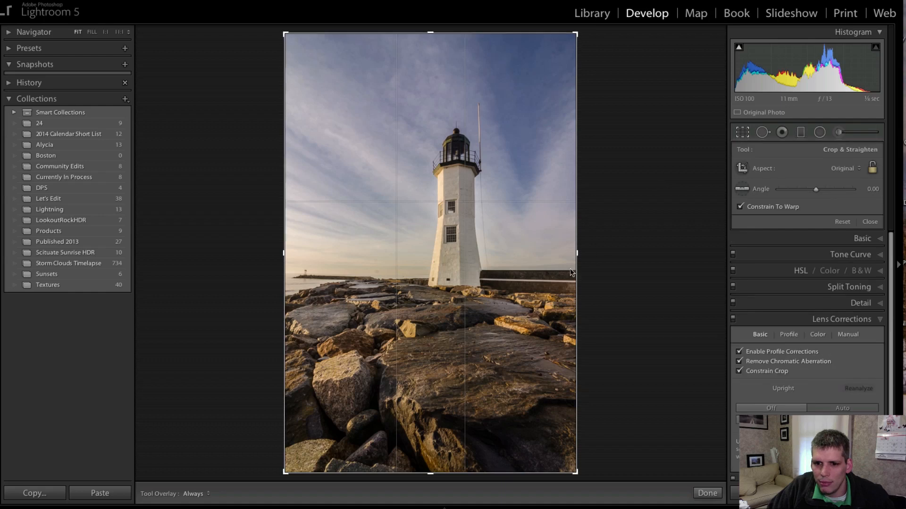
{"action": "left_click_drag", "start_coordinate": [573, 253], "coordinate": [540, 253]}
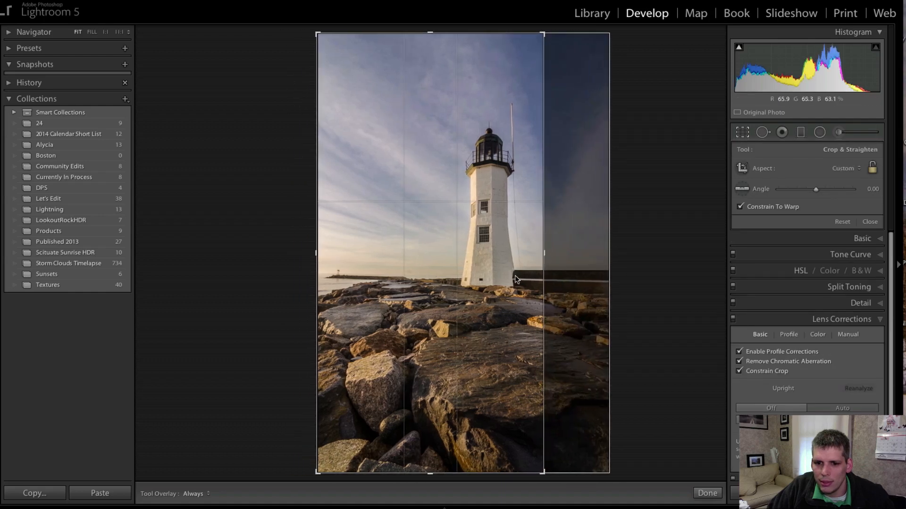
{"action": "left_click_drag", "start_coordinate": [427, 470], "coordinate": [432, 427]}
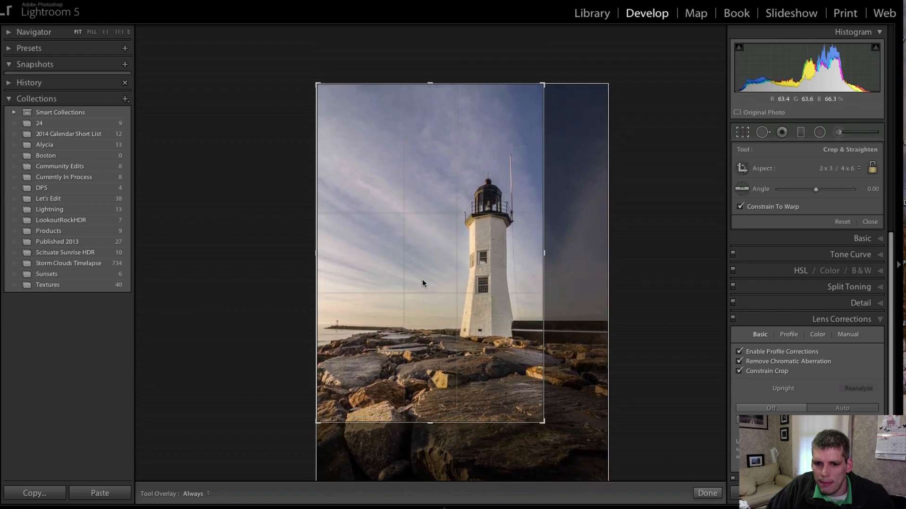
{"action": "left_click_drag", "start_coordinate": [425, 269], "coordinate": [432, 211]}
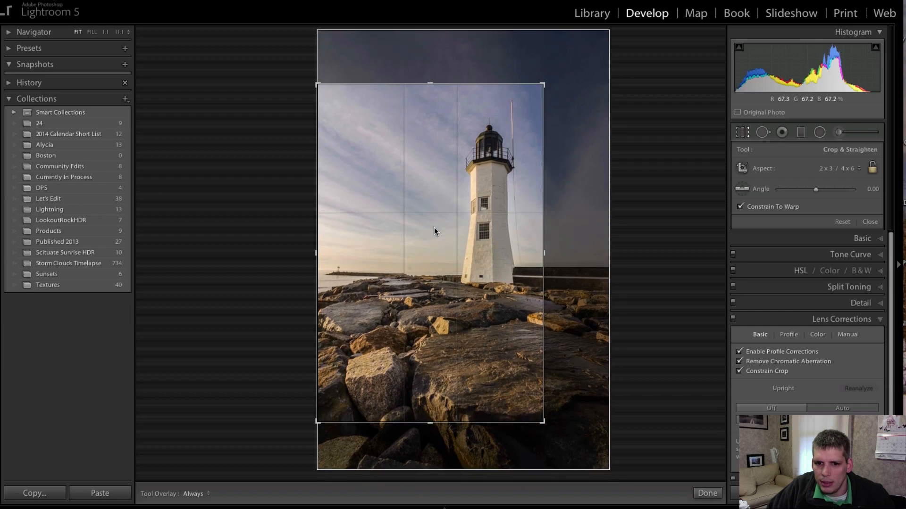
{"action": "key", "text": "Return"}
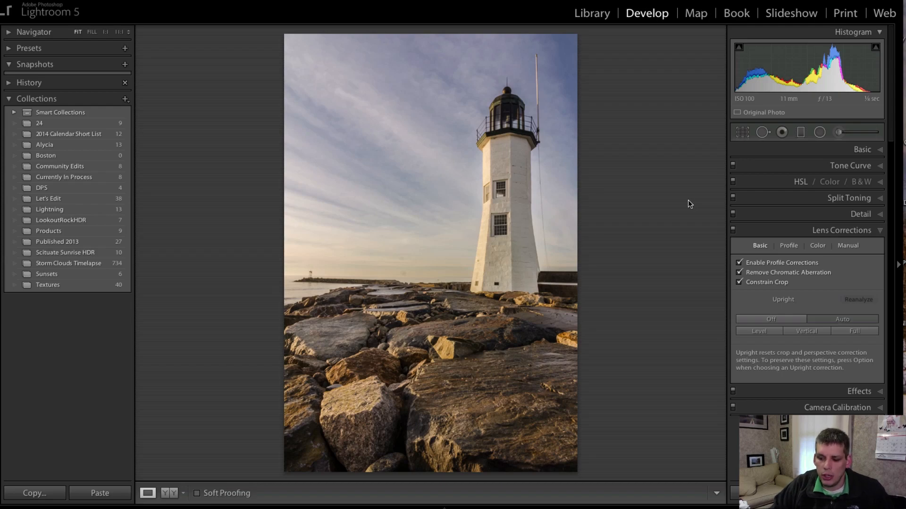
Compare the edited lighthouse photo with its before version.
{"action": "key", "text": "backslash"}
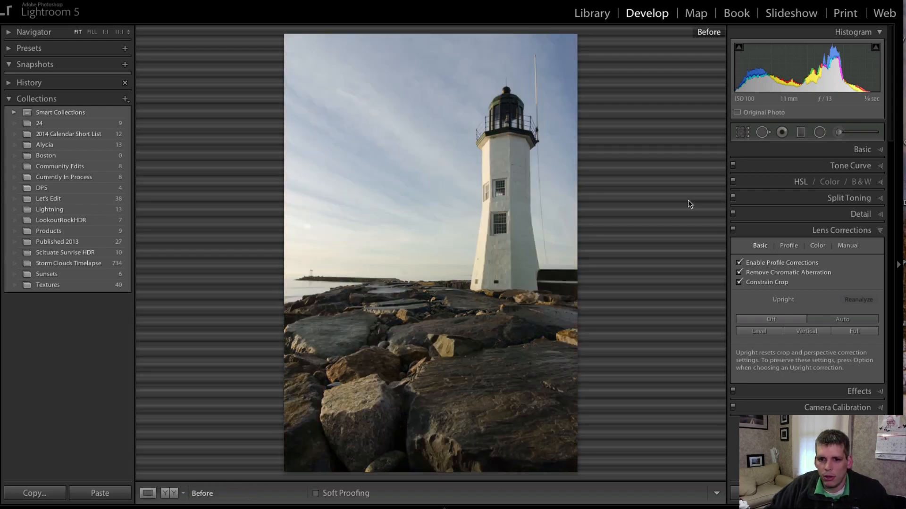
{"action": "key", "text": "backslash"}
{"action": "key", "text": "backslash"}
{"action": "key", "text": "backslash"}
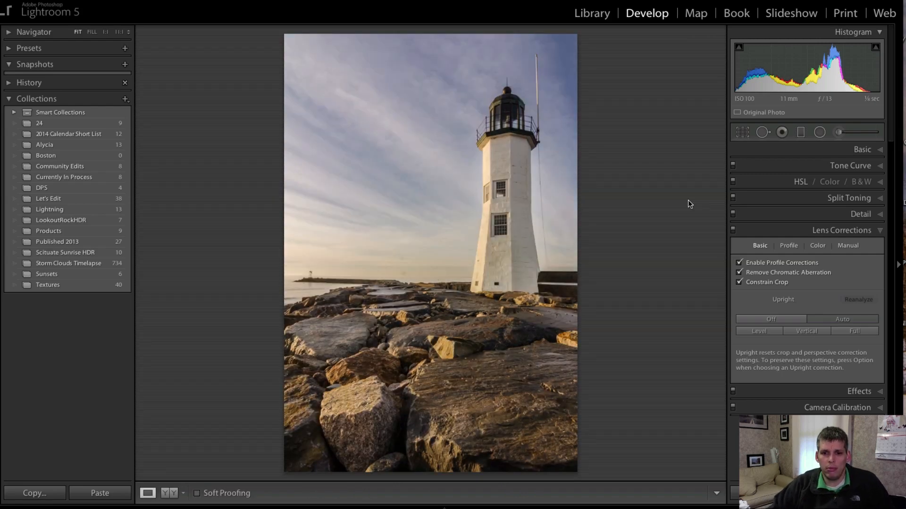
{"action": "key", "text": "backslash"}
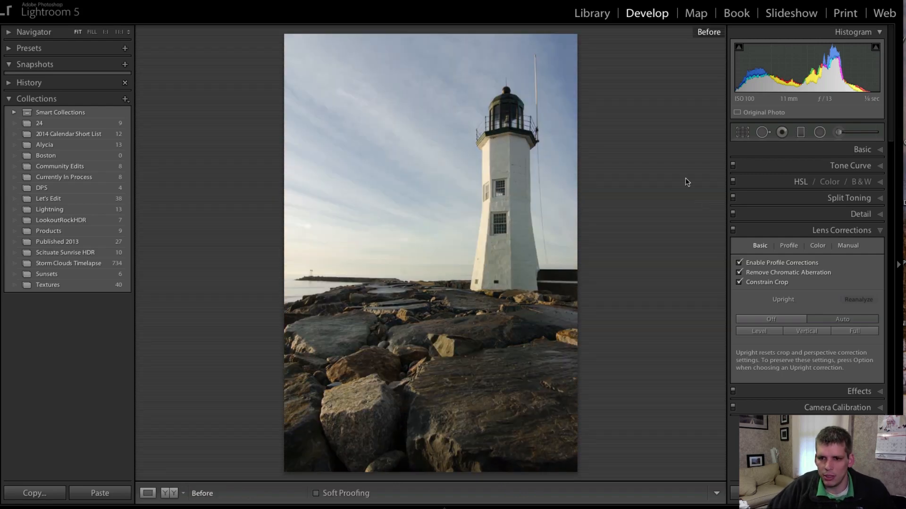
Review the crop frame against the full uncropped lighthouse image.
{"action": "left_click", "coordinate": [742, 132]}
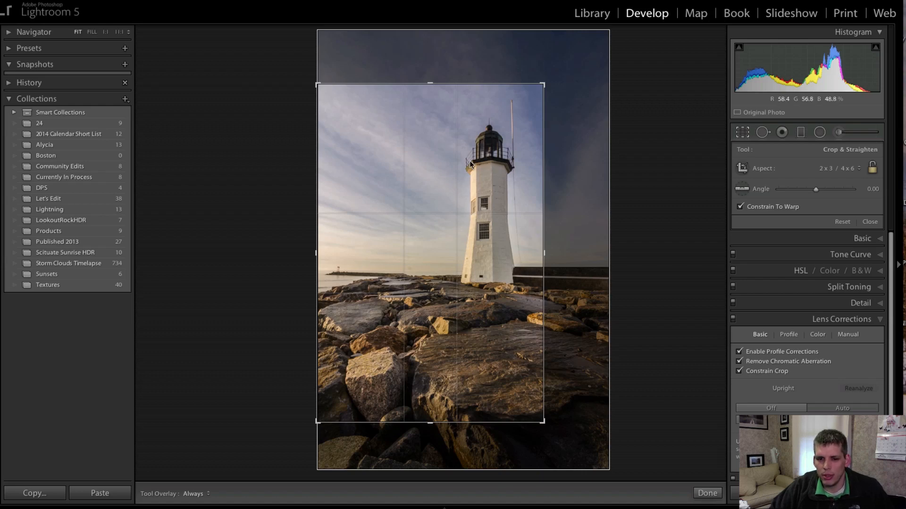
{"action": "left_click", "coordinate": [742, 133]}
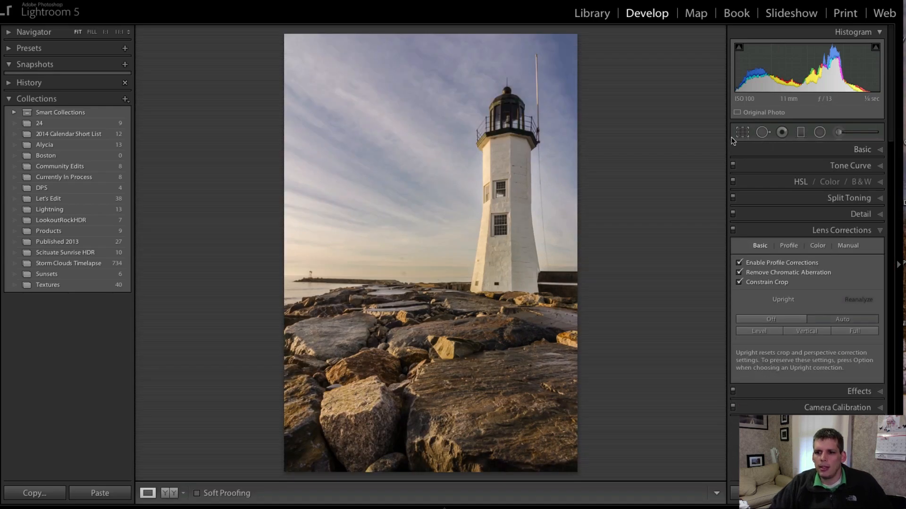
{"action": "left_click", "coordinate": [742, 133]}
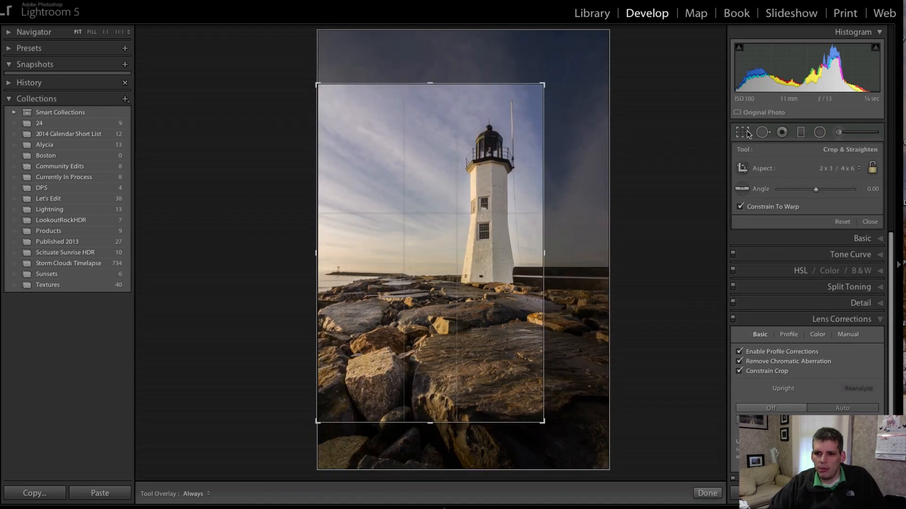
{"action": "key", "text": "r"}
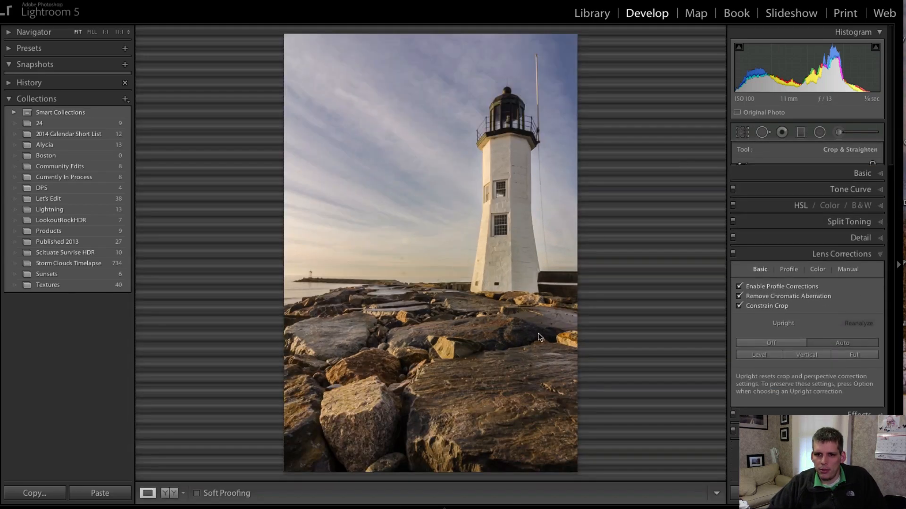
Select the three bracketed lighthouse exposures and synchronize all develop settings from DSC_7309.NEF, including crop, spot removal and local adjustments.
{"action": "left_click", "coordinate": [443, 508]}
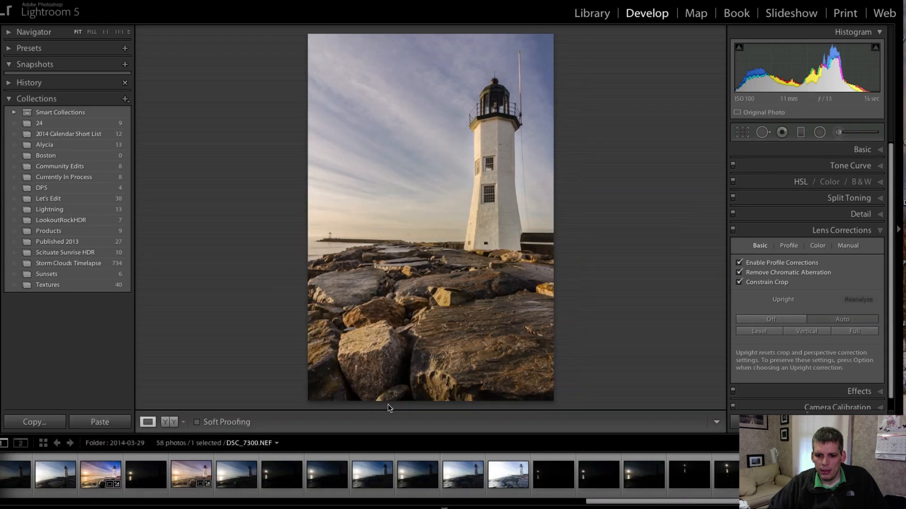
{"action": "key", "text": "Left"}
{"action": "key", "text": "Left"}
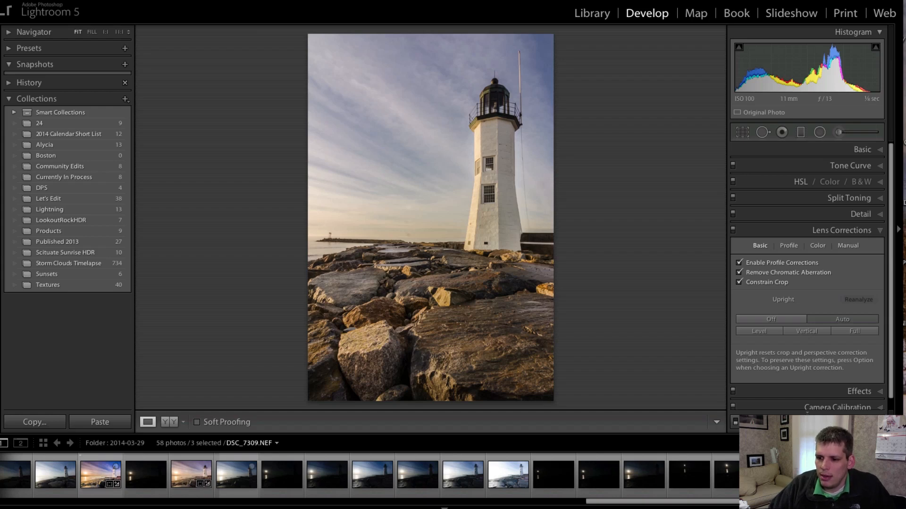
{"action": "key", "text": "super+shift+s"}
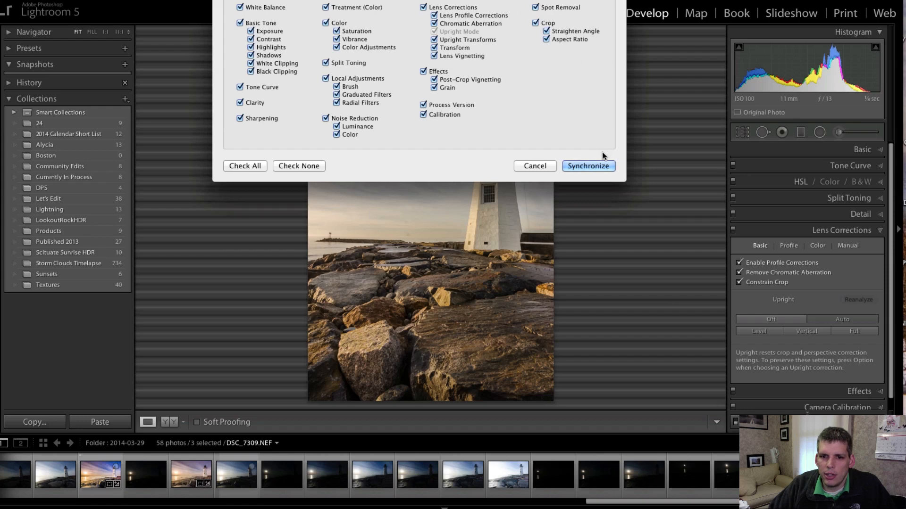
{"action": "left_click", "coordinate": [595, 166]}
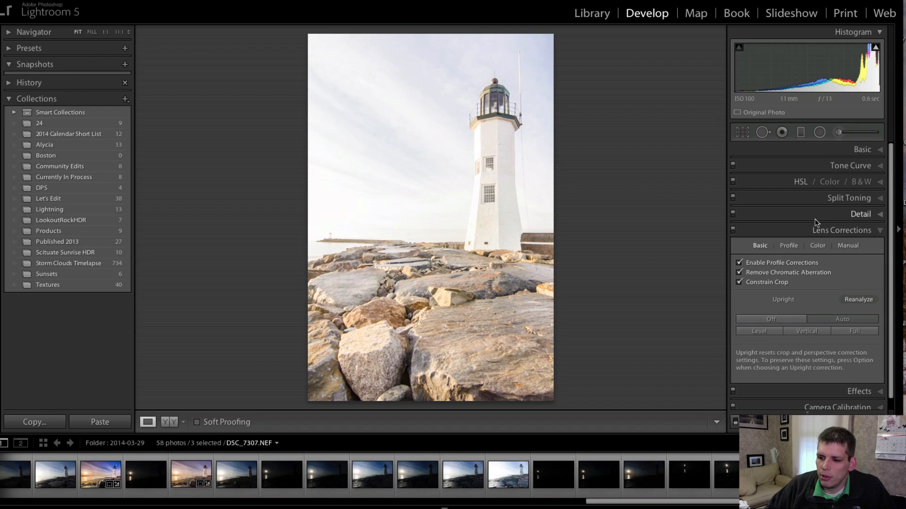
Compare the three synchronized exposures, DSC_7307 to DSC_7309, one after another.
{"action": "key", "text": "Right"}
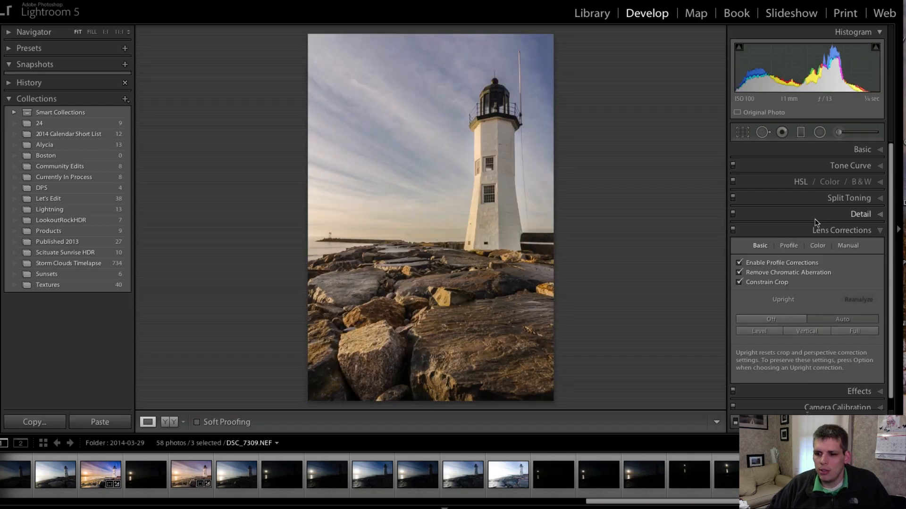
{"action": "key", "text": "Right"}
{"action": "key", "text": "Left"}
{"action": "key", "text": "Left"}
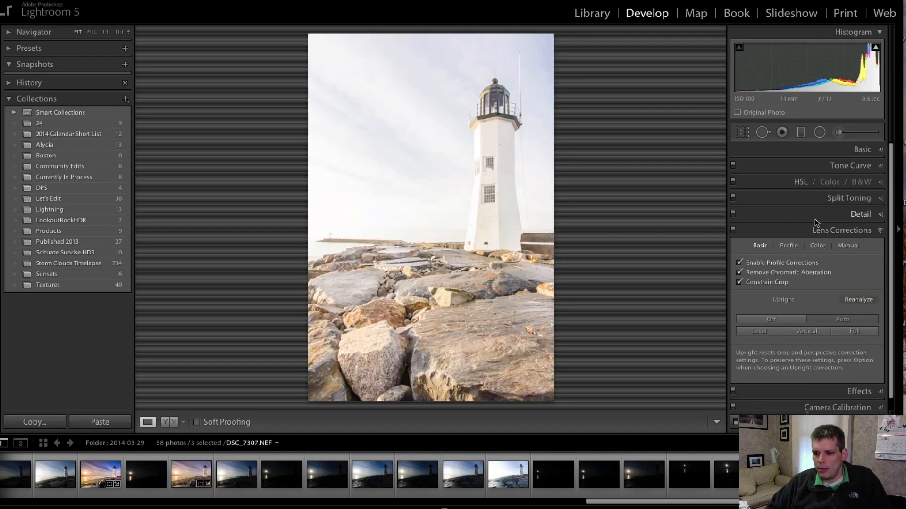
{"action": "key", "text": "Right"}
{"action": "key", "text": "Right"}
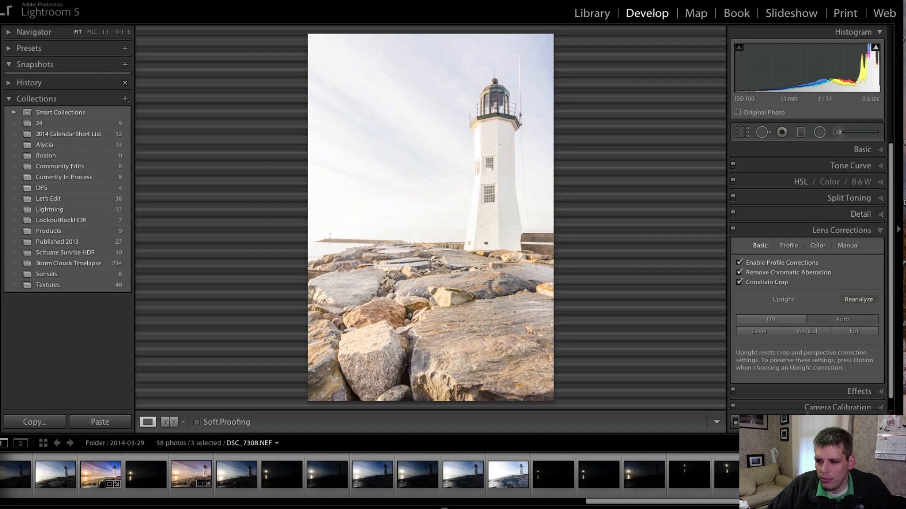
Merge the three selected exposures to a 32-bit HDR with feature-matched alignment, ghost removal and noise reduction, named from the combined file names.
{"action": "right_click", "coordinate": [819, 221]}
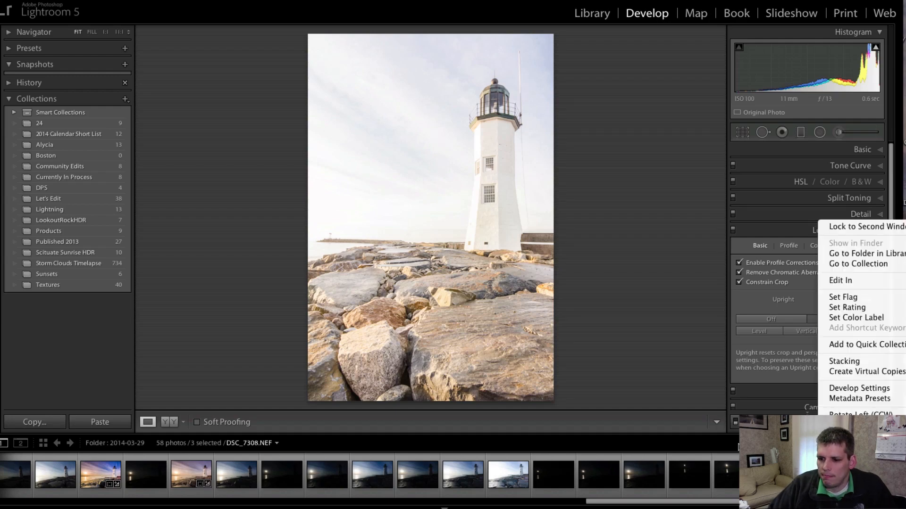
{"action": "key", "text": "Escape"}
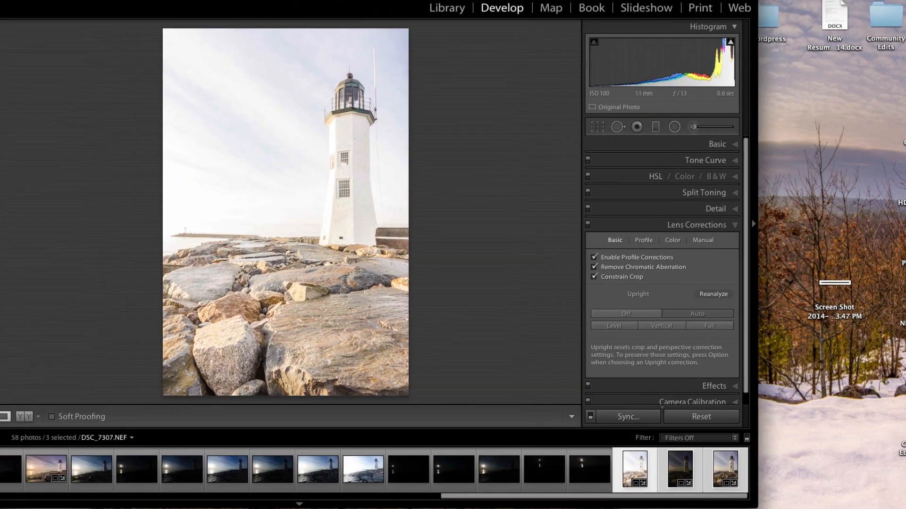
{"action": "right_click", "coordinate": [583, 469]}
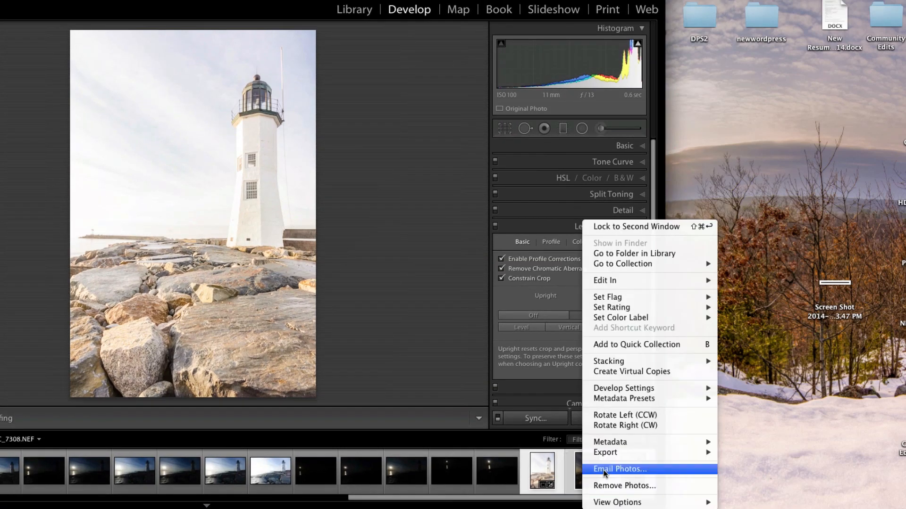
{"action": "mouse_move", "coordinate": [609, 451]}
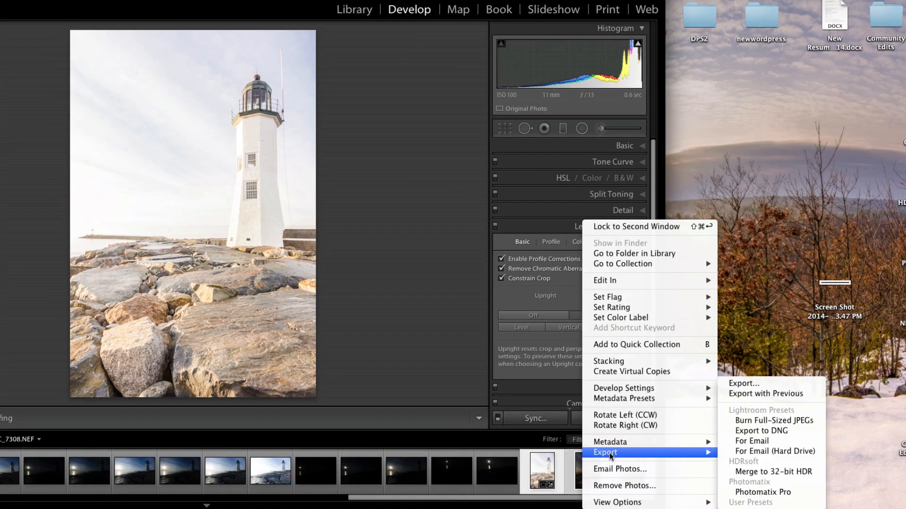
{"action": "left_click", "coordinate": [751, 472]}
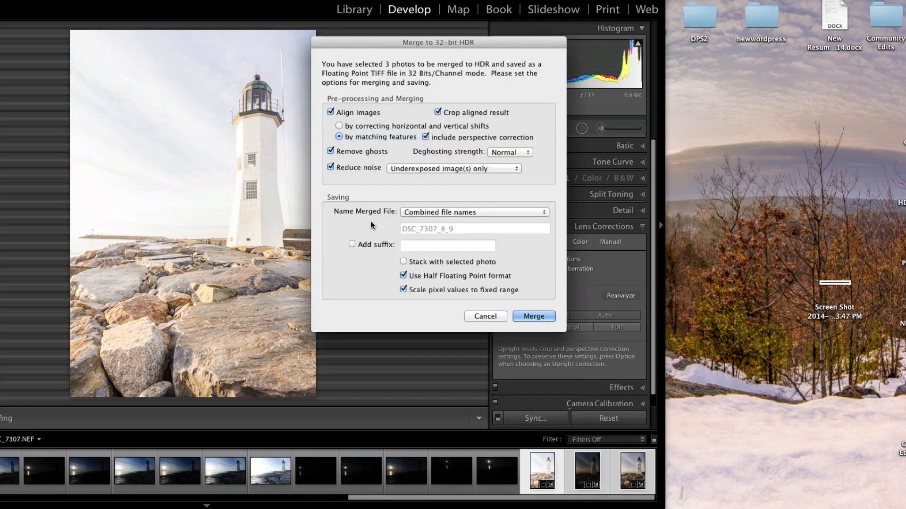
{"action": "left_click", "coordinate": [532, 316]}
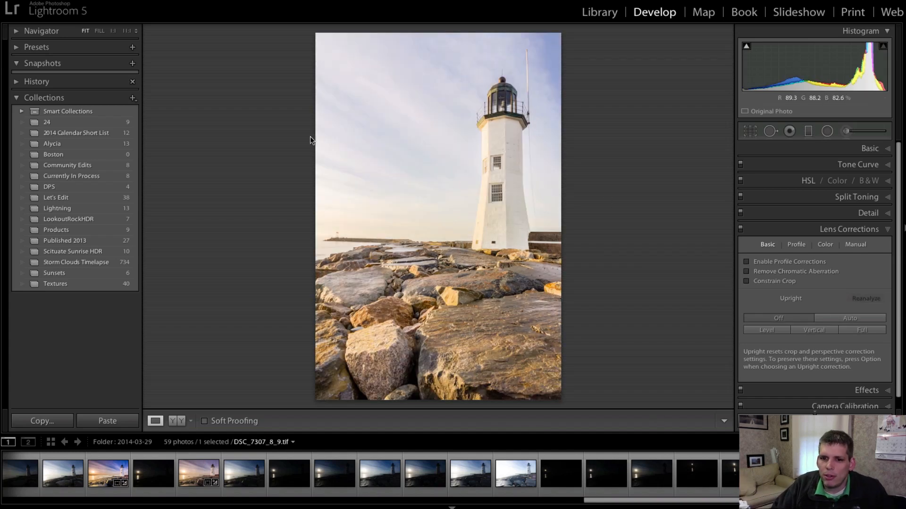
Set the merged HDR photo's highlights to -85 and exposure to -0.60.
{"action": "left_click", "coordinate": [851, 149]}
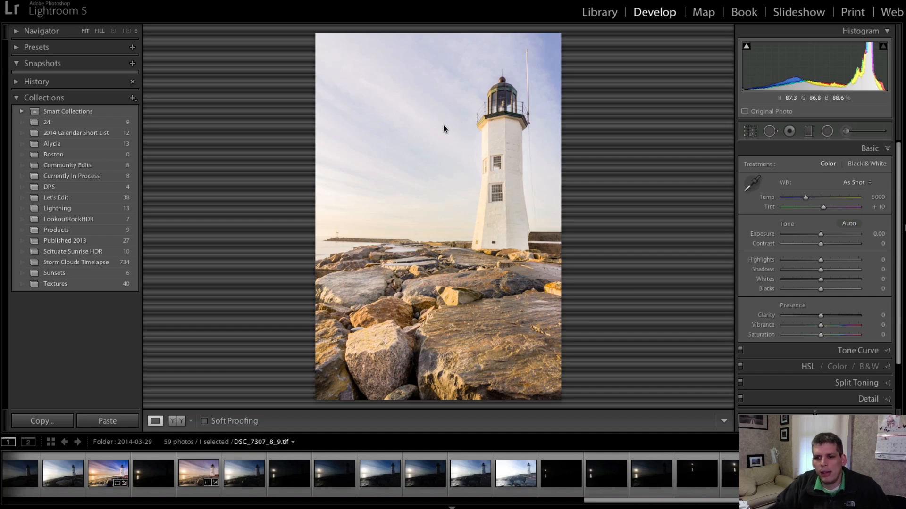
{"action": "left_click_drag", "start_coordinate": [820, 261], "coordinate": [788, 262]}
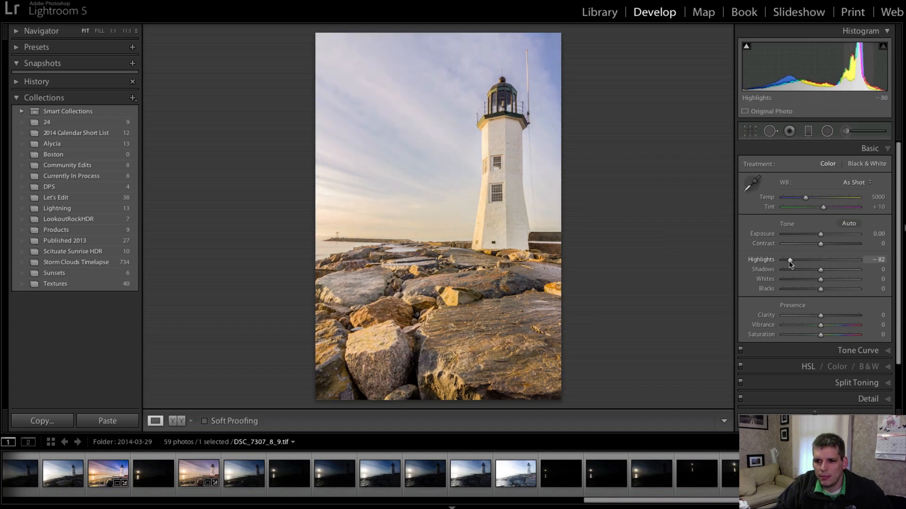
{"action": "left_click_drag", "start_coordinate": [819, 234], "coordinate": [817, 235]}
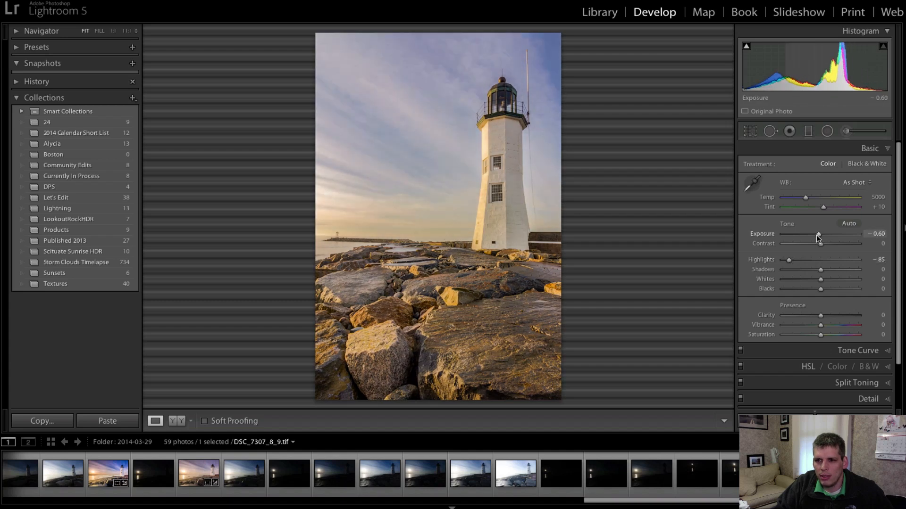
Set the merged HDR photo's shadows to +42, clarity to +14 and whites to +21.
{"action": "mouse_move", "coordinate": [821, 270]}
{"action": "left_mouse_down"}
{"action": "mouse_move", "coordinate": [847, 270]}
{"action": "mouse_move", "coordinate": [836, 270]}
{"action": "left_mouse_up"}
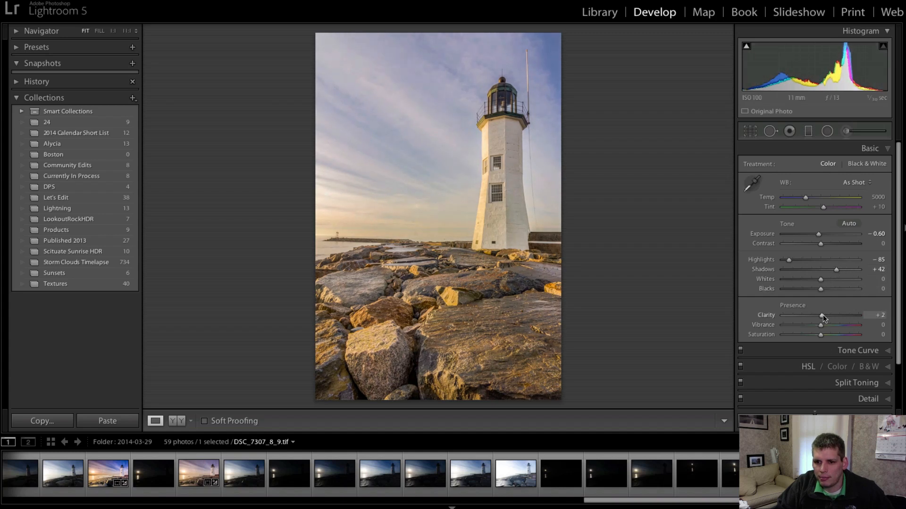
{"action": "left_click_drag", "start_coordinate": [822, 315], "coordinate": [827, 314]}
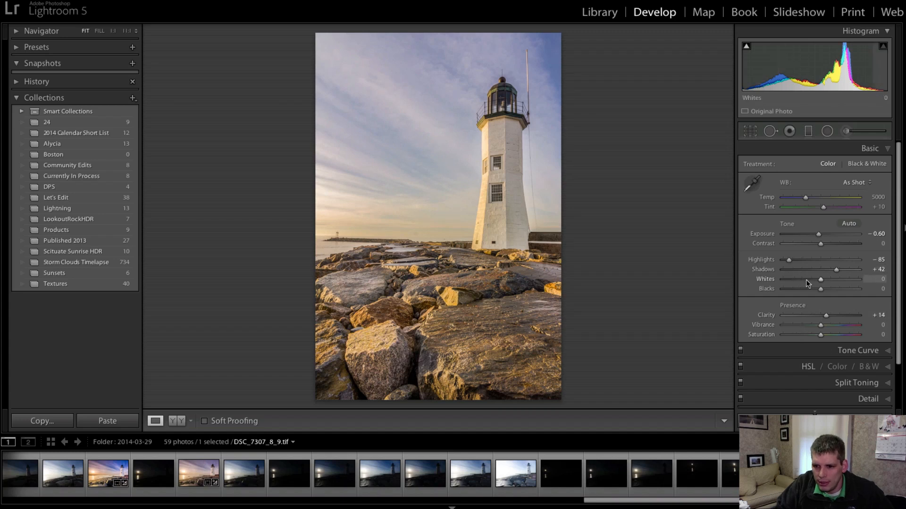
{"action": "left_click_drag", "start_coordinate": [823, 279], "coordinate": [831, 280]}
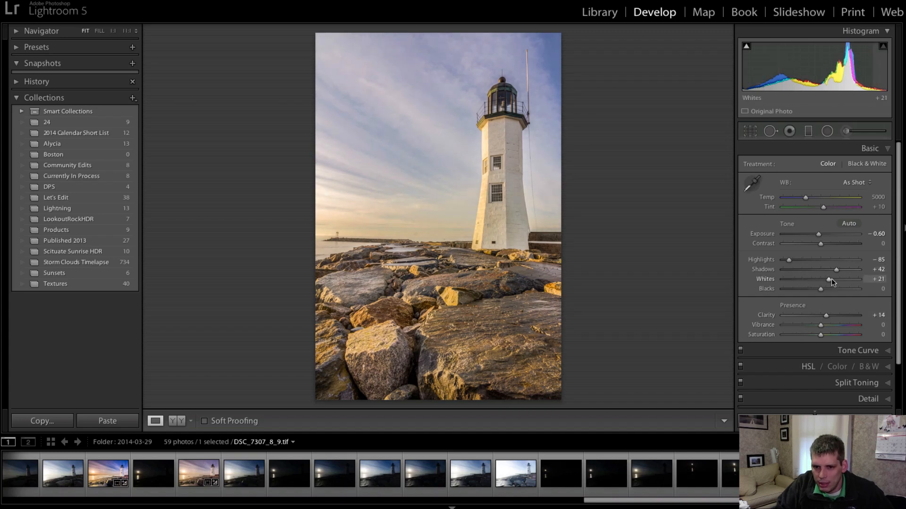
Paint an auto-masked adjustment brush over the white lighthouse tower with exposure 0.49, contrast -2 and highlights 24.
{"action": "left_click", "coordinate": [845, 131]}
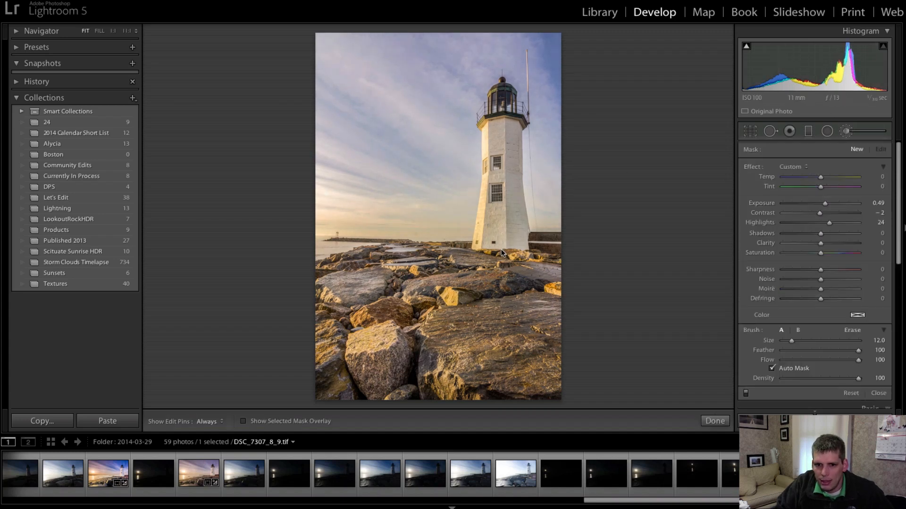
{"action": "scroll", "coordinate": [480, 209], "scroll_direction": "down", "scroll_amount": 2}
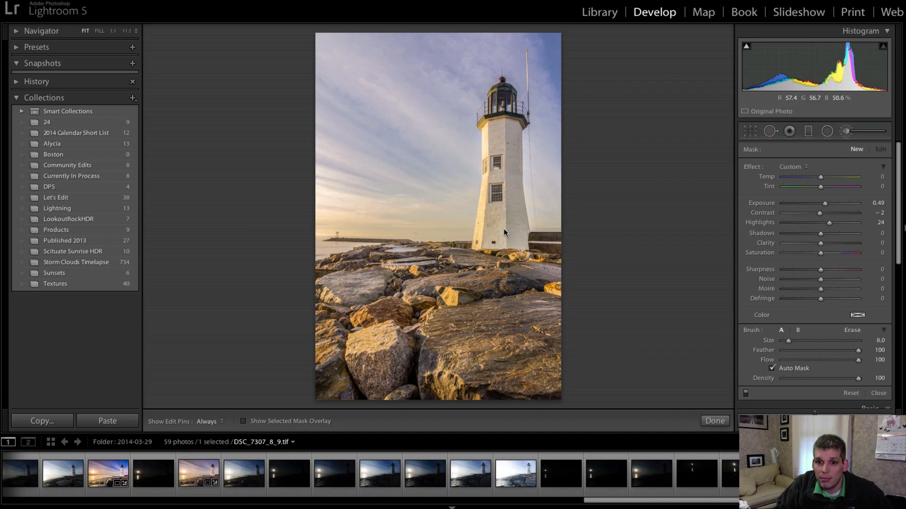
{"action": "key", "text": "h"}
{"action": "scroll", "coordinate": [501, 165], "scroll_direction": "up", "scroll_amount": 2}
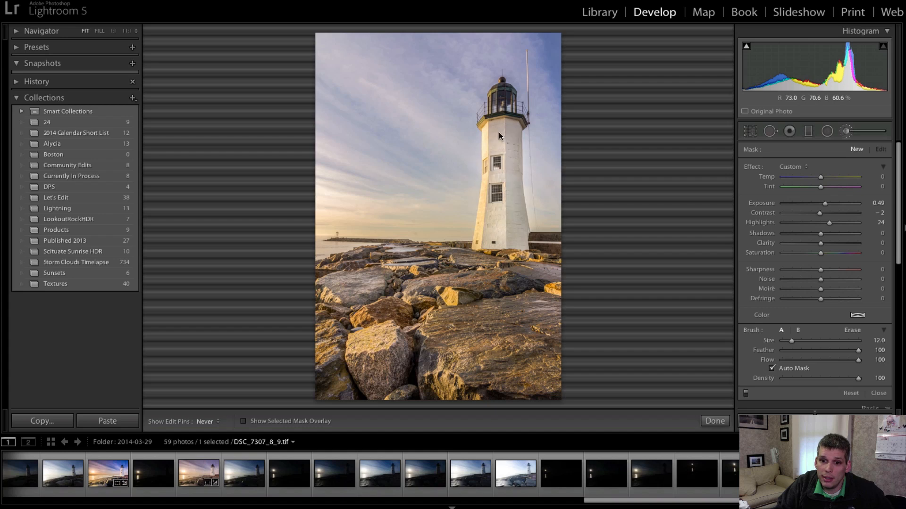
{"action": "key", "text": "h"}
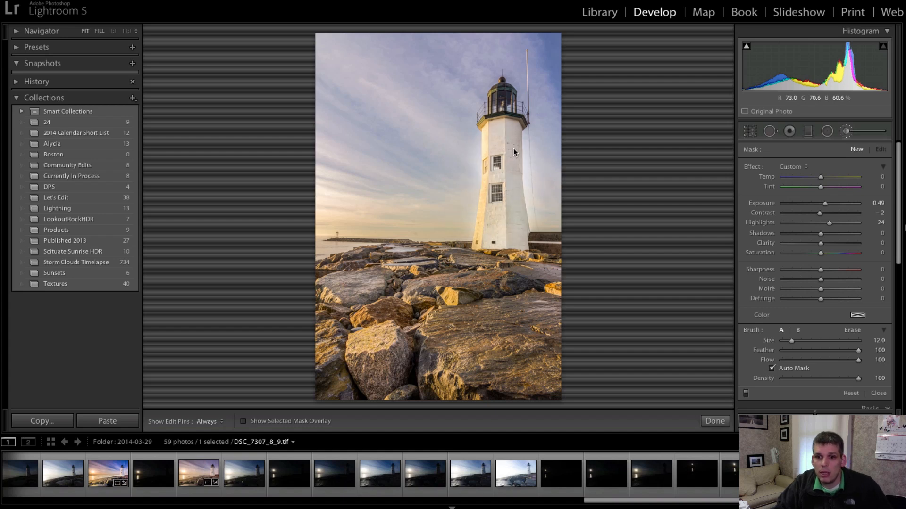
Clean up the brush mask along the lighthouse's edges and set its exposure to 0.33 and highlights to 20.
{"action": "key", "text": "alt"}
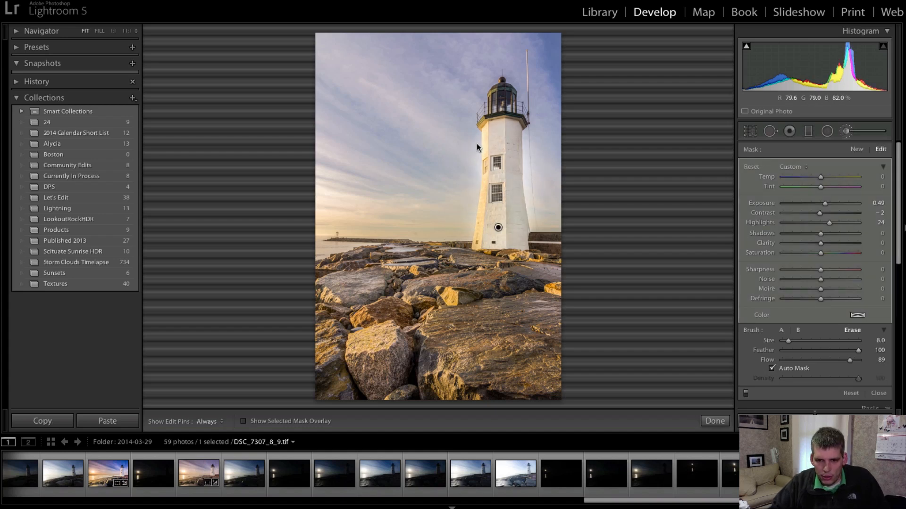
{"action": "key", "text": "h"}
{"action": "key", "text": "h"}
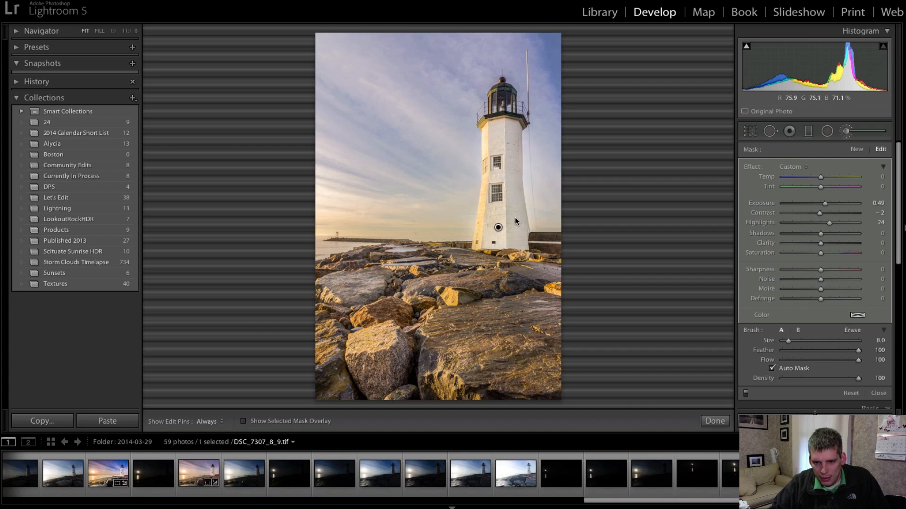
{"action": "key", "text": "h"}
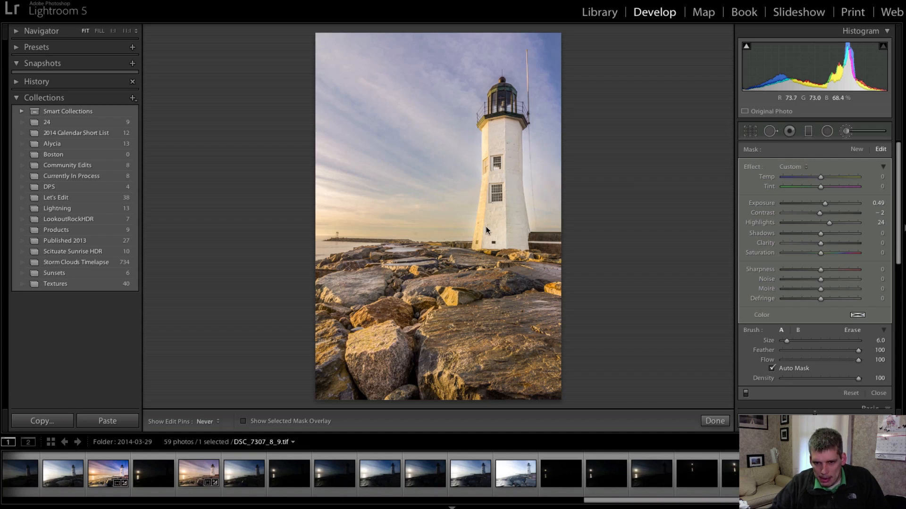
{"action": "key", "text": "alt"}
{"action": "key", "text": "h"}
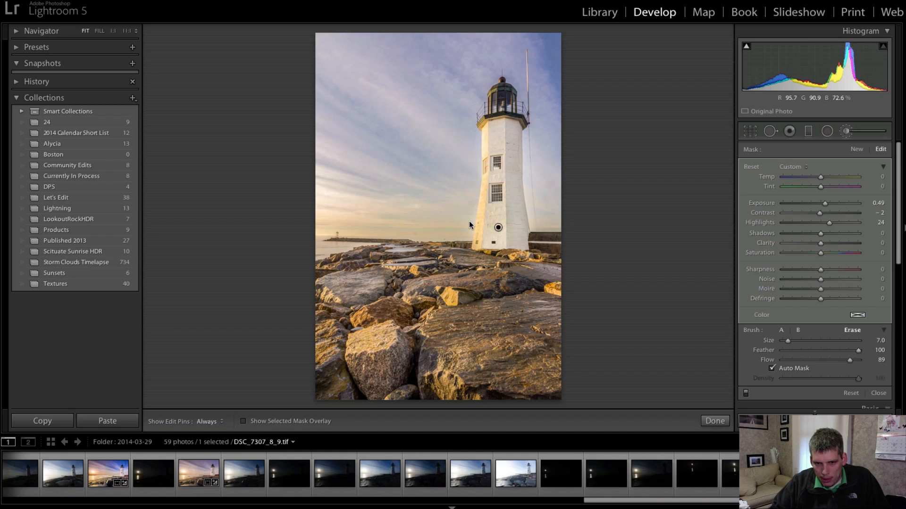
{"action": "key", "text": "h"}
{"action": "key", "text": "h"}
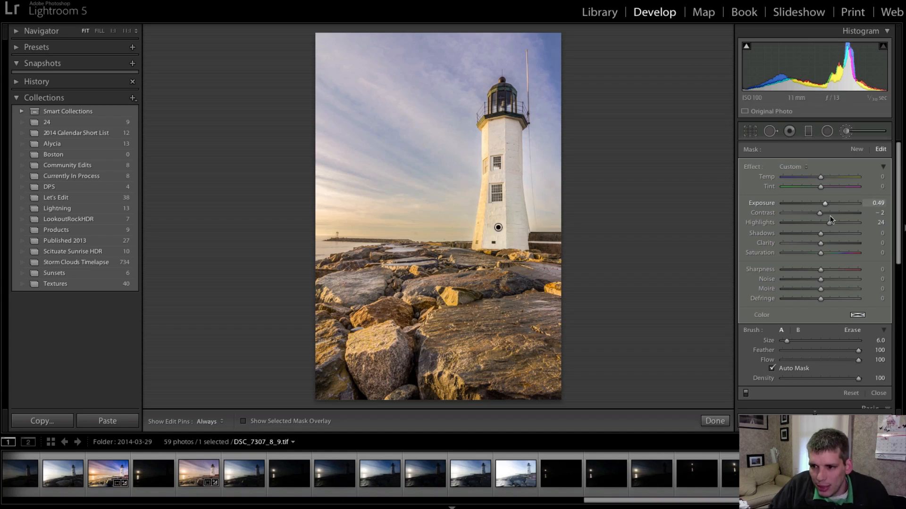
{"action": "left_click_drag", "start_coordinate": [830, 223], "coordinate": [821, 180]}
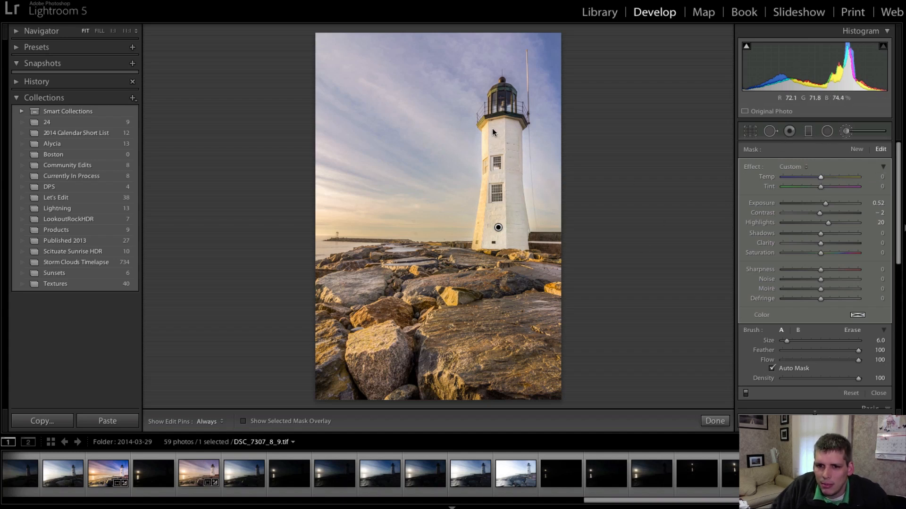
{"action": "left_click_drag", "start_coordinate": [822, 211], "coordinate": [823, 205]}
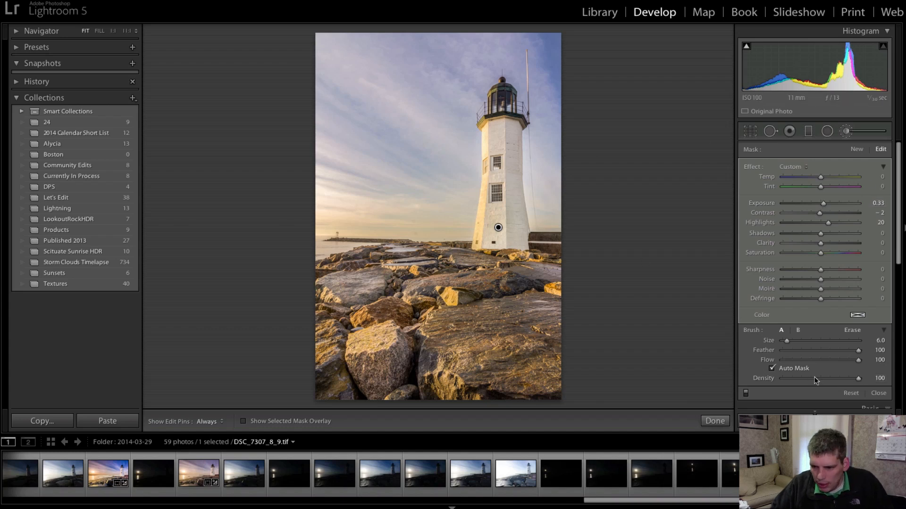
Soften the lighthouse mask's edge with the eraser at flow 25, set the mask's exposure to 0.20 and finish the brush adjustment.
{"action": "key", "text": "alt"}
{"action": "left_click_drag", "start_coordinate": [854, 360], "coordinate": [801, 359]}
{"action": "scroll", "coordinate": [476, 228], "scroll_direction": "up", "scroll_amount": 3}
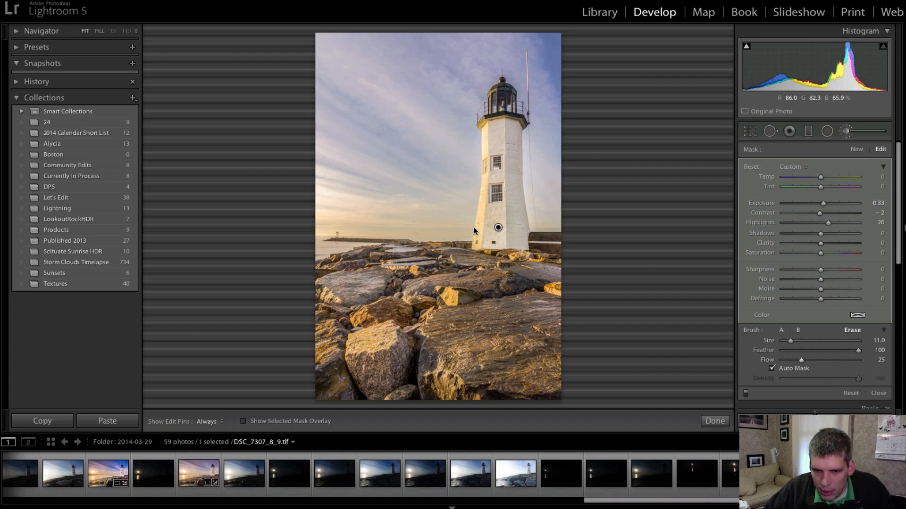
{"action": "key", "text": "h"}
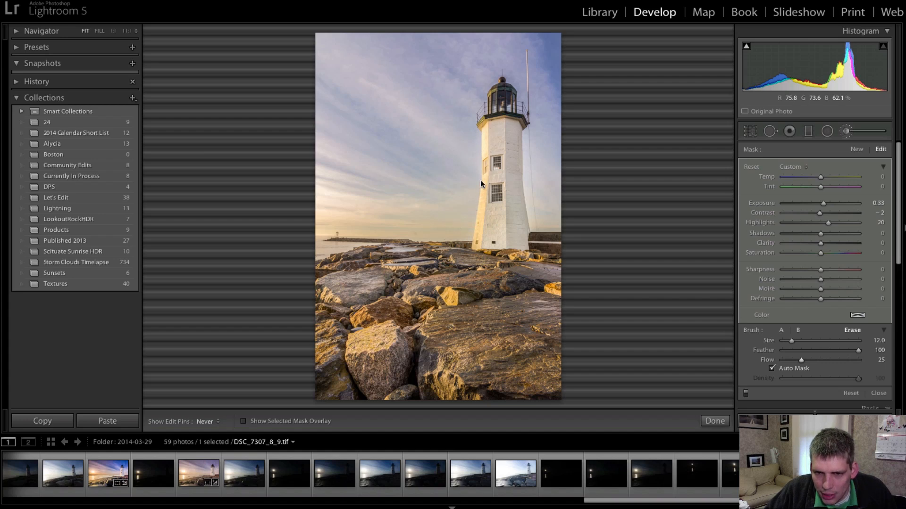
{"action": "key", "text": "h"}
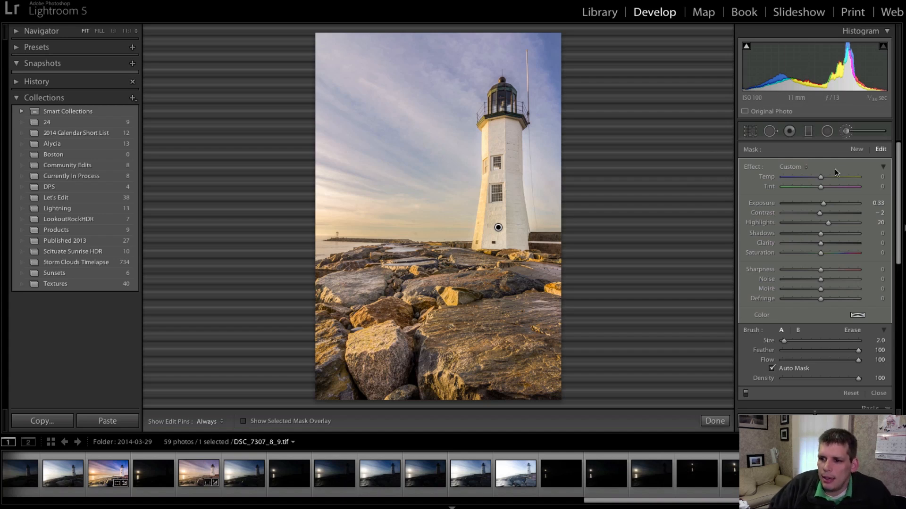
{"action": "left_click_drag", "start_coordinate": [825, 207], "coordinate": [826, 207]}
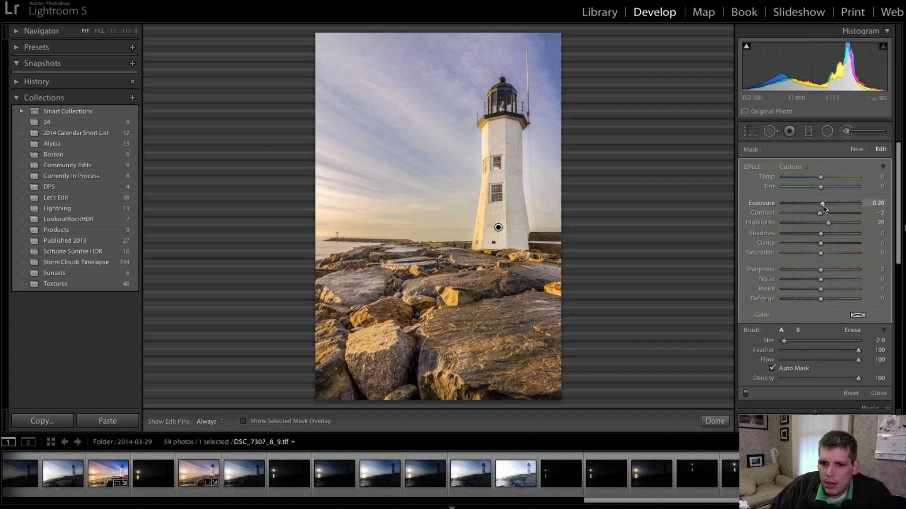
{"action": "left_click", "coordinate": [846, 131]}
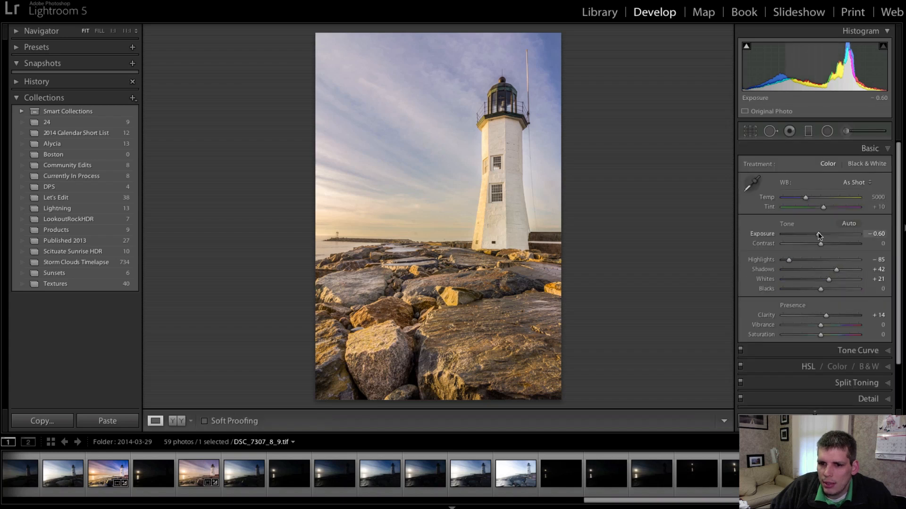
Set the HDR photo's exposure to -0.80, contrast to +12, temperature to 4762 and tint to +20.
{"action": "left_click_drag", "start_coordinate": [819, 235], "coordinate": [824, 245]}
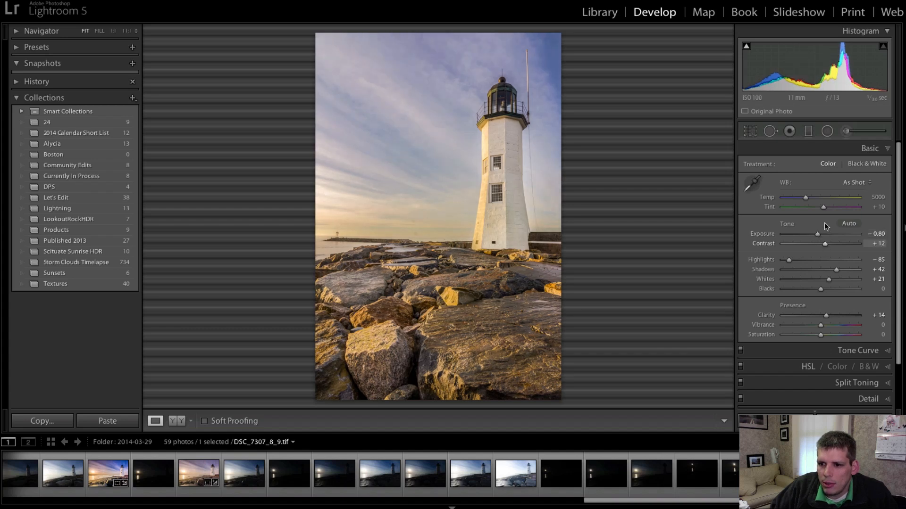
{"action": "left_click_drag", "start_coordinate": [807, 200], "coordinate": [826, 209]}
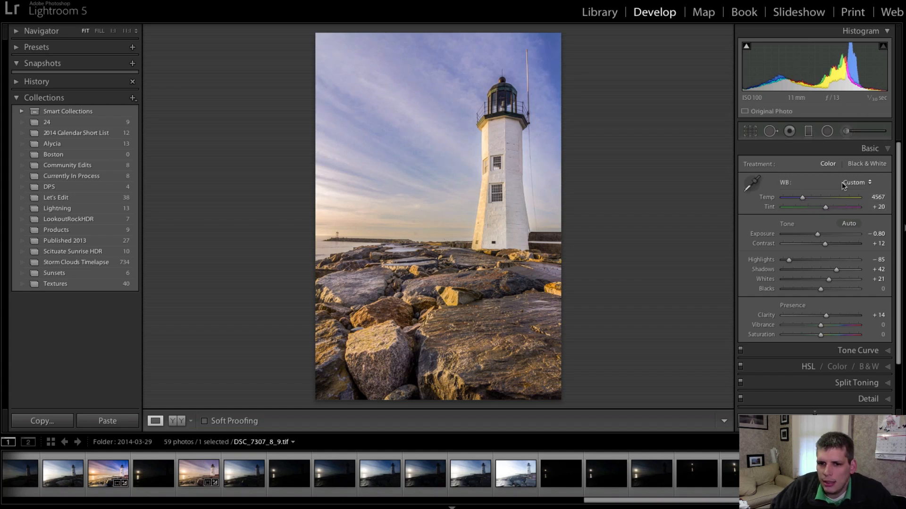
{"action": "left_click_drag", "start_coordinate": [802, 197], "coordinate": [805, 195]}
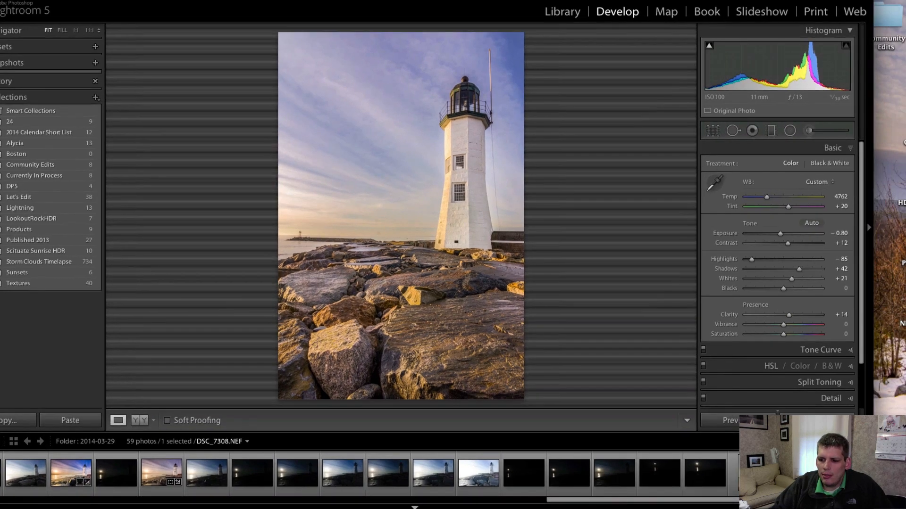
Hide the filmstrip and compare the toned HDR with the neighbouring single lighthouse exposures.
{"action": "left_click", "coordinate": [452, 508]}
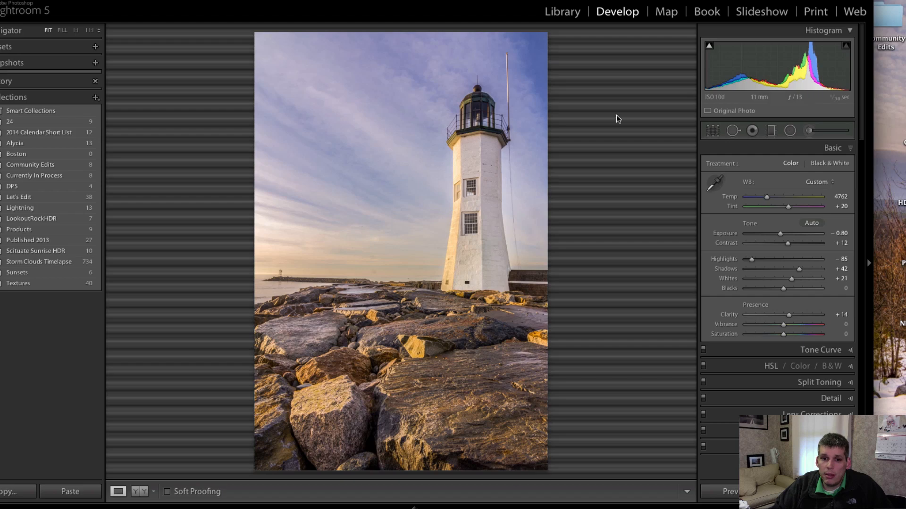
{"action": "key", "text": "Right"}
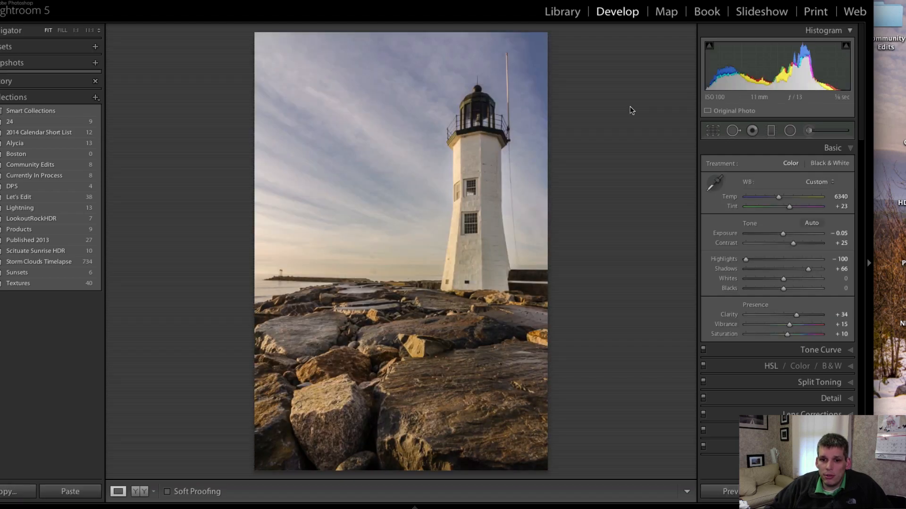
{"action": "key", "text": "Right"}
{"action": "key", "text": "Right"}
{"action": "key", "text": "Right"}
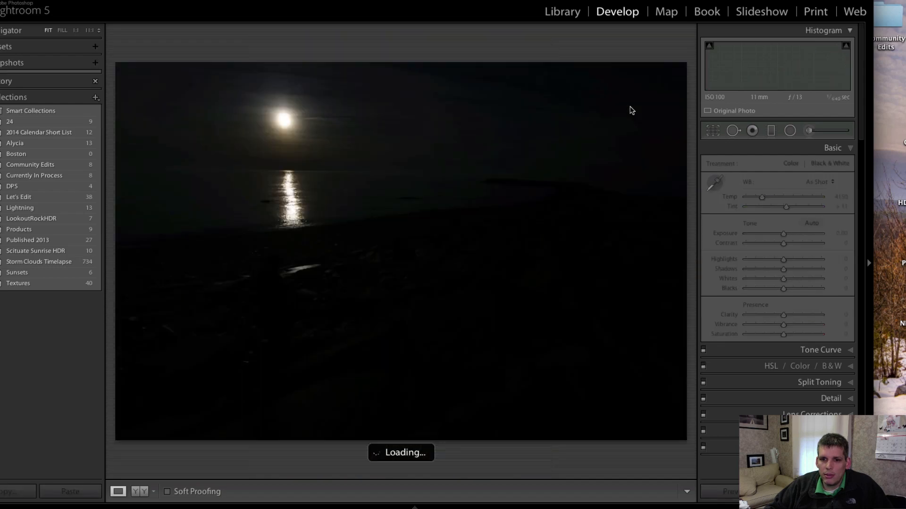
{"action": "key", "text": "Left"}
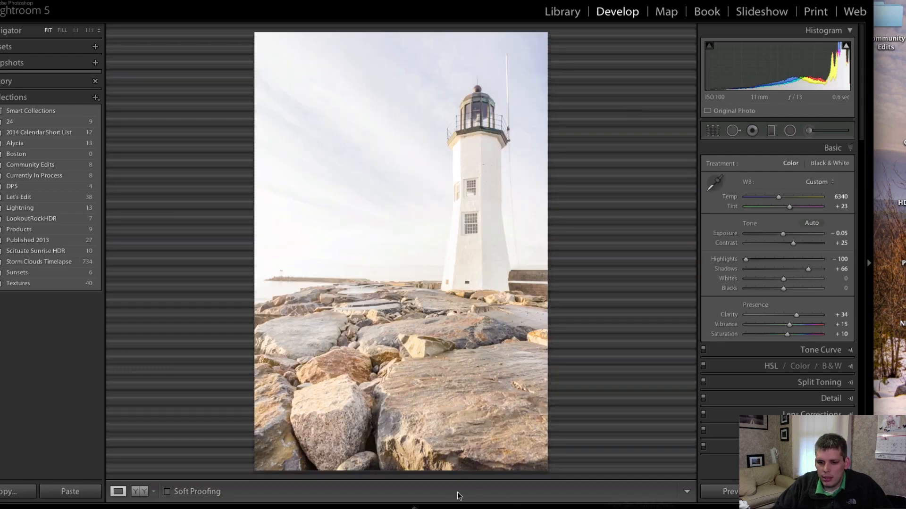
Show the filmstrip again and compare the merged DSC_7307_8_9.tif with the single edited exposure DSC_7309.NEF.
{"action": "left_click", "coordinate": [415, 507]}
{"action": "key", "text": "Right"}
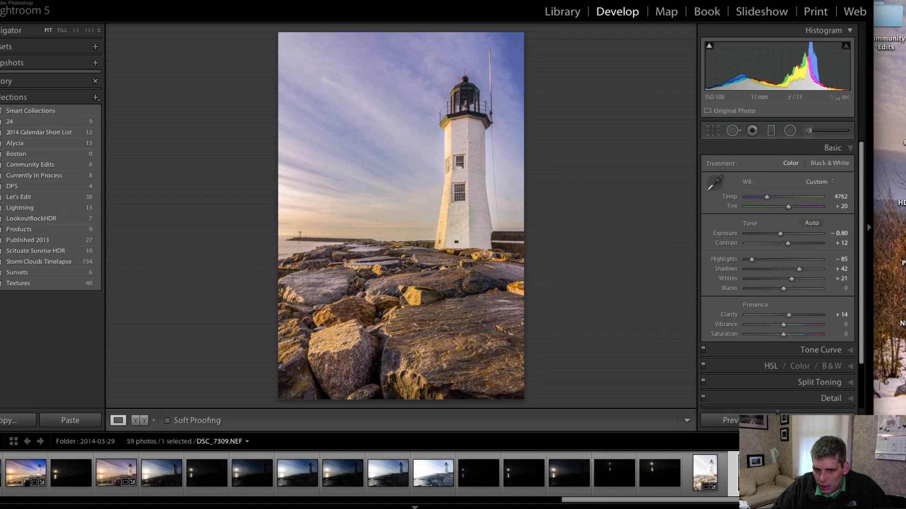
{"action": "key", "text": "Left"}
{"action": "key", "text": "Left"}
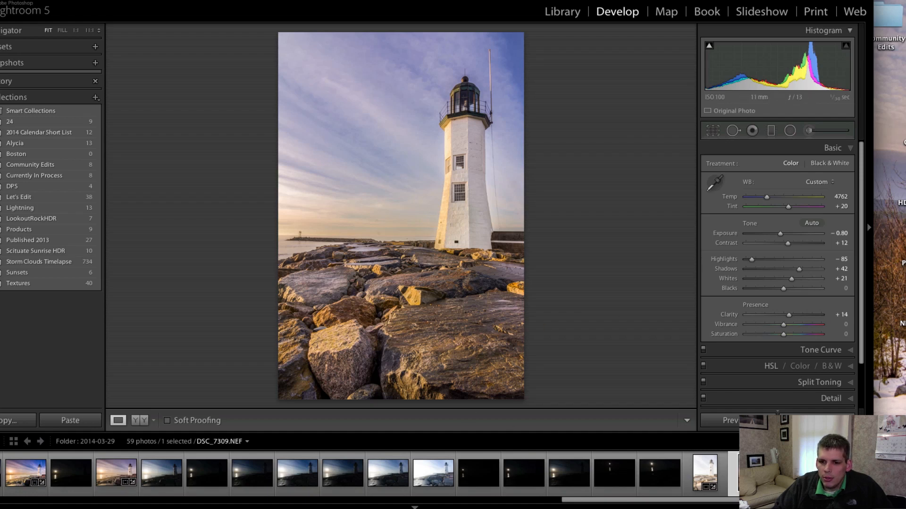
{"action": "left_click", "coordinate": [705, 473]}
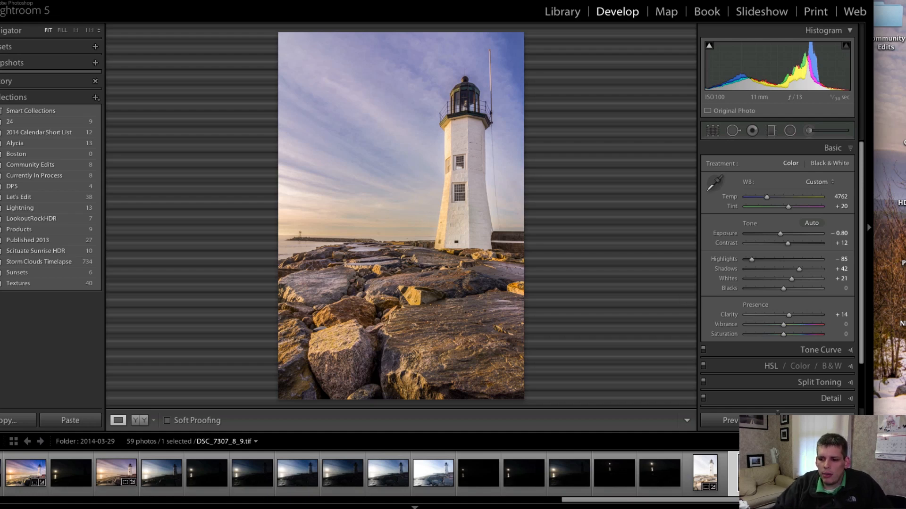
{"action": "key", "text": "Left"}
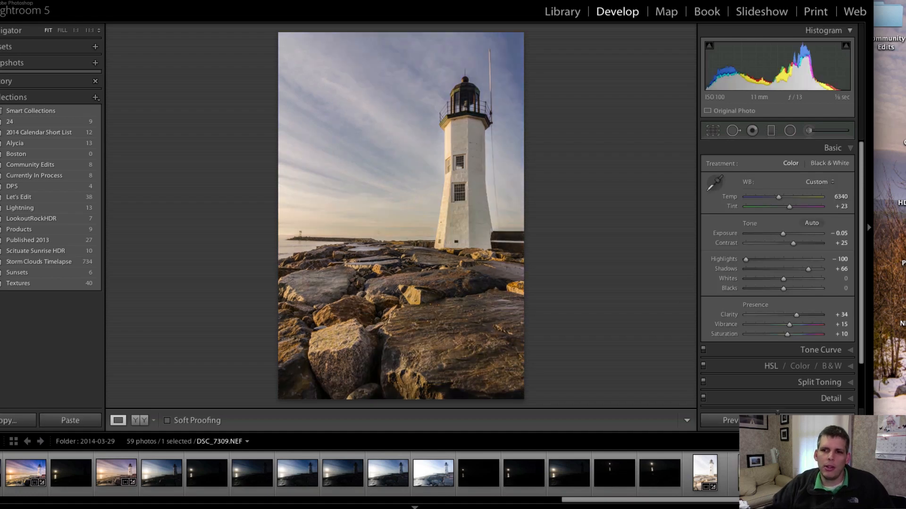